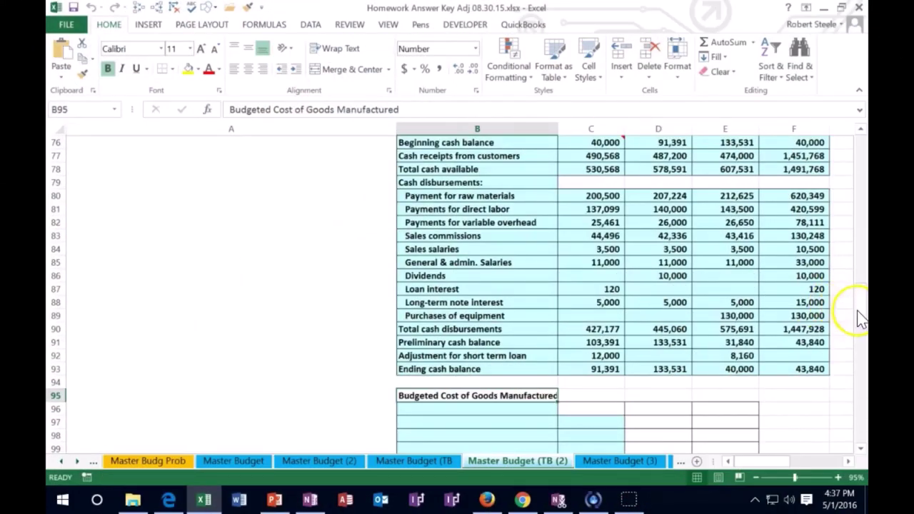
Review the sales, production, materials, labor, overhead, expense and cash budgets down to the Budgeted Cost of Goods Manufactured section.
{"action": "left_click_drag", "start_coordinate": [856, 316], "coordinate": [859, 141]}
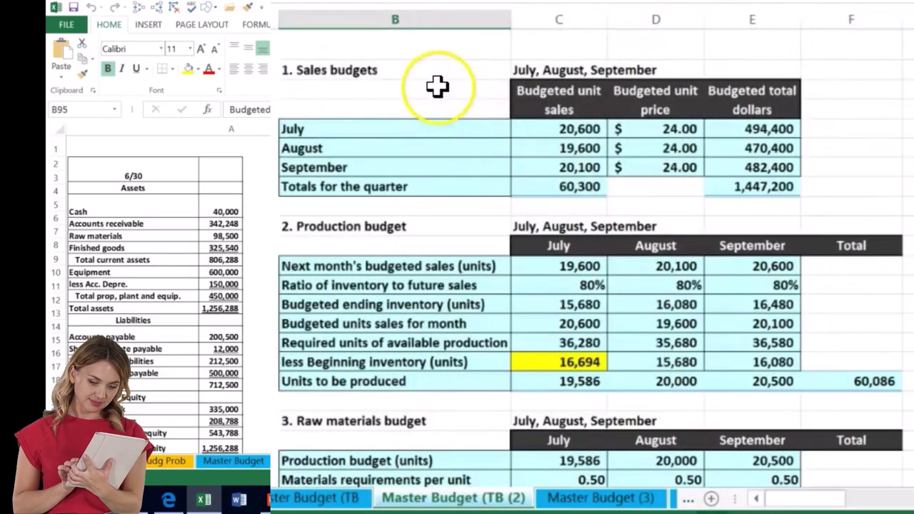
{"action": "scroll", "coordinate": [437, 86], "scroll_direction": "down", "scroll_amount": 5}
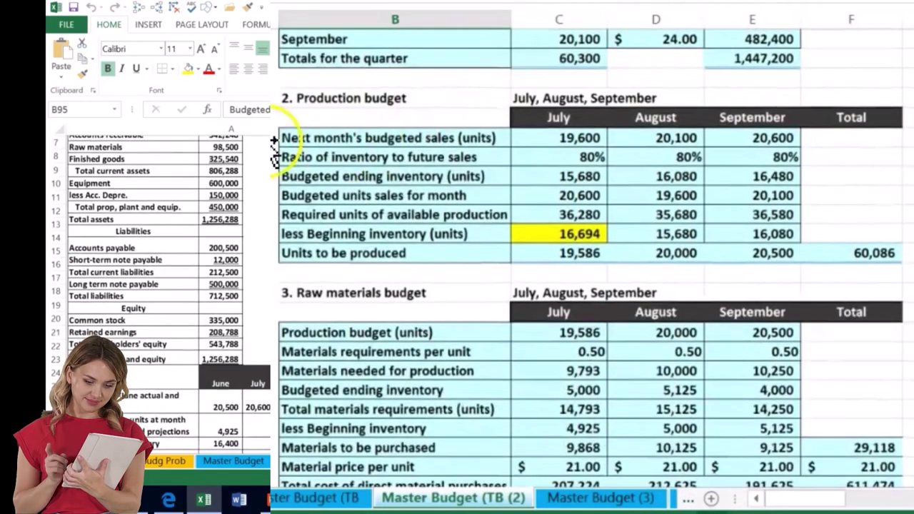
{"action": "scroll", "coordinate": [593, 257], "scroll_direction": "down", "scroll_amount": 3}
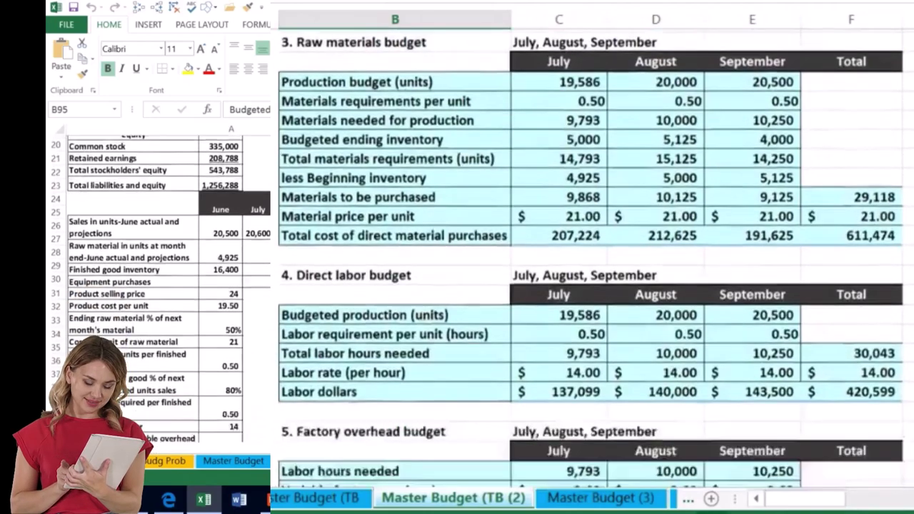
{"action": "scroll", "coordinate": [592, 257], "scroll_direction": "down", "scroll_amount": 1}
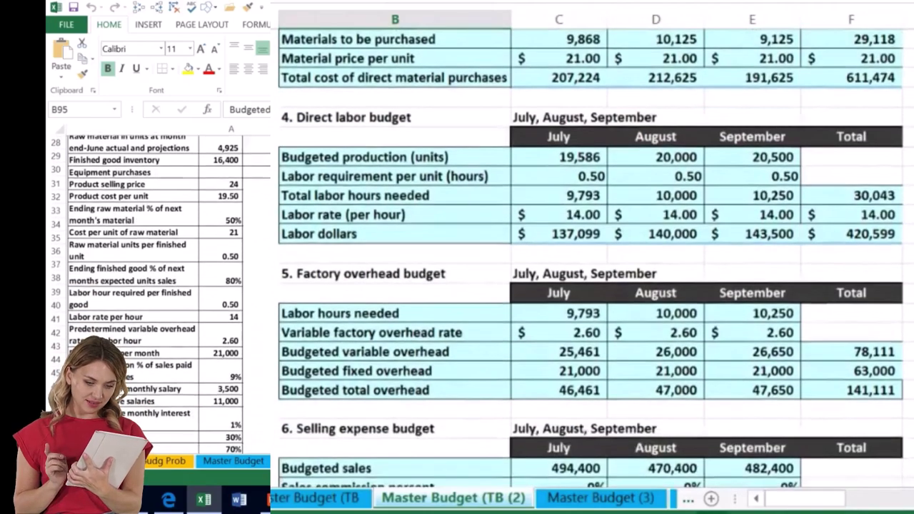
{"action": "scroll", "coordinate": [593, 257], "scroll_direction": "down", "scroll_amount": 4}
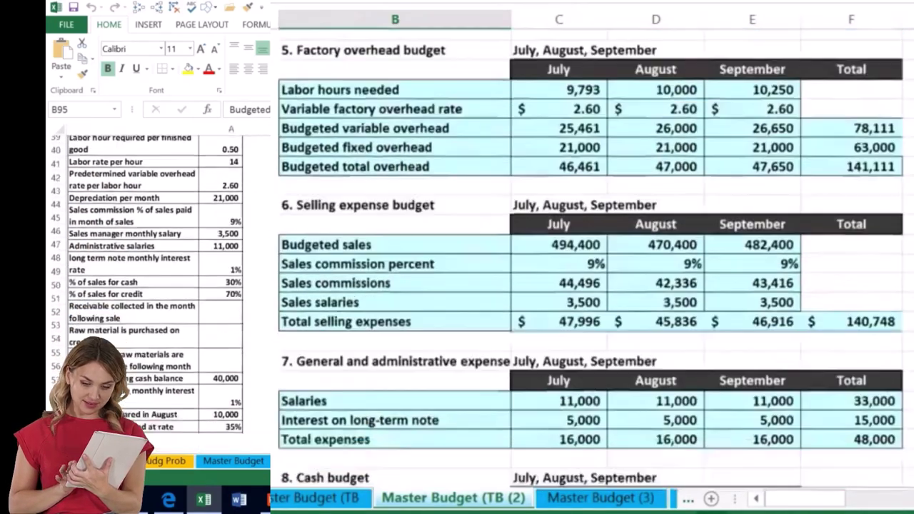
{"action": "scroll", "coordinate": [592, 257], "scroll_direction": "down", "scroll_amount": 4}
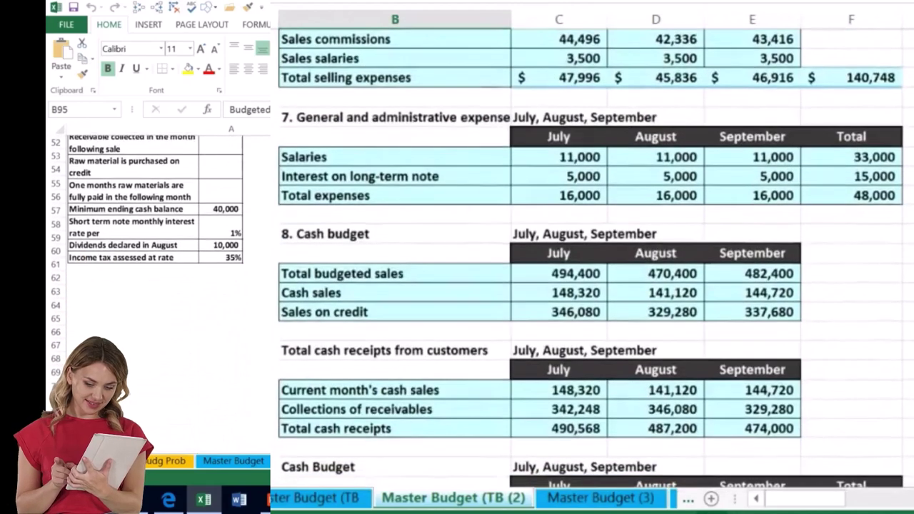
{"action": "scroll", "coordinate": [592, 257], "scroll_direction": "down", "scroll_amount": 3}
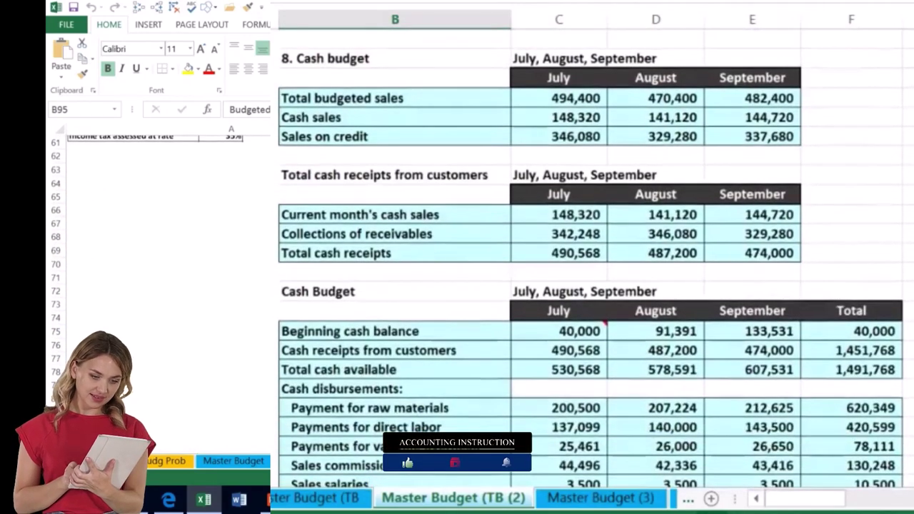
{"action": "scroll", "coordinate": [592, 257], "scroll_direction": "down", "scroll_amount": 3}
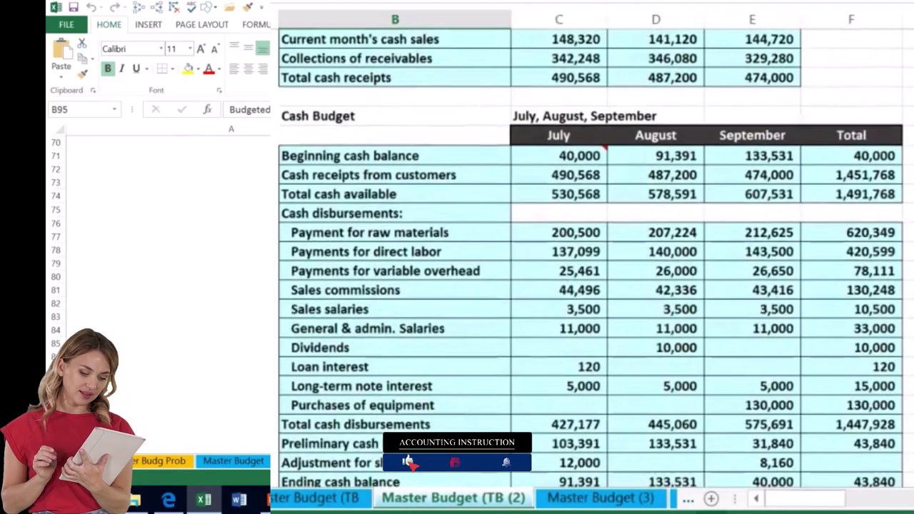
{"action": "scroll", "coordinate": [593, 257], "scroll_direction": "down", "scroll_amount": 4}
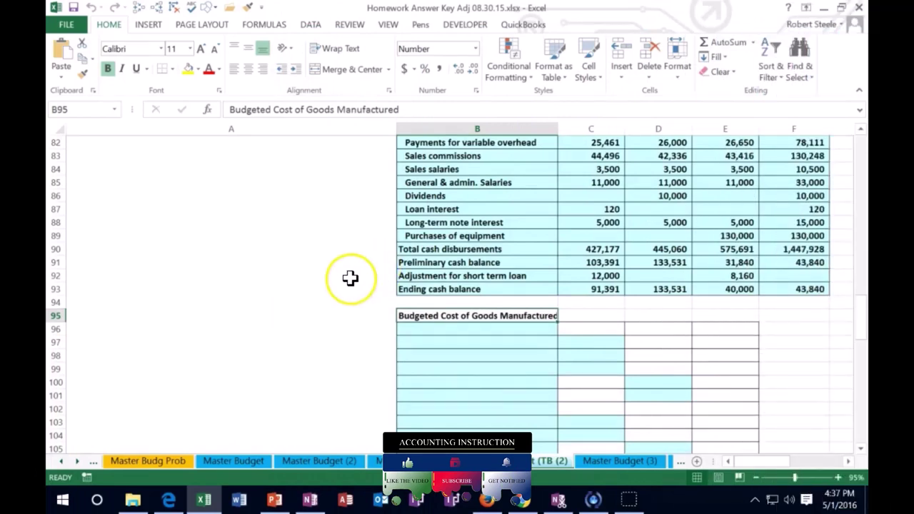
{"action": "scroll", "coordinate": [357, 264], "scroll_direction": "down", "scroll_amount": 1}
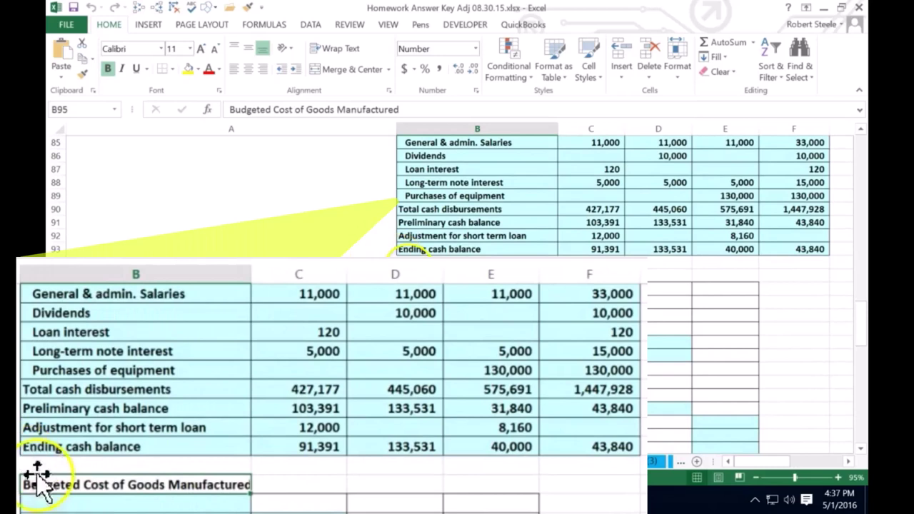
Enter the heading "Raw materials:" in B96 and the row label "Raw materials inventory beginning" in B97.
{"action": "left_click", "coordinate": [43, 503]}
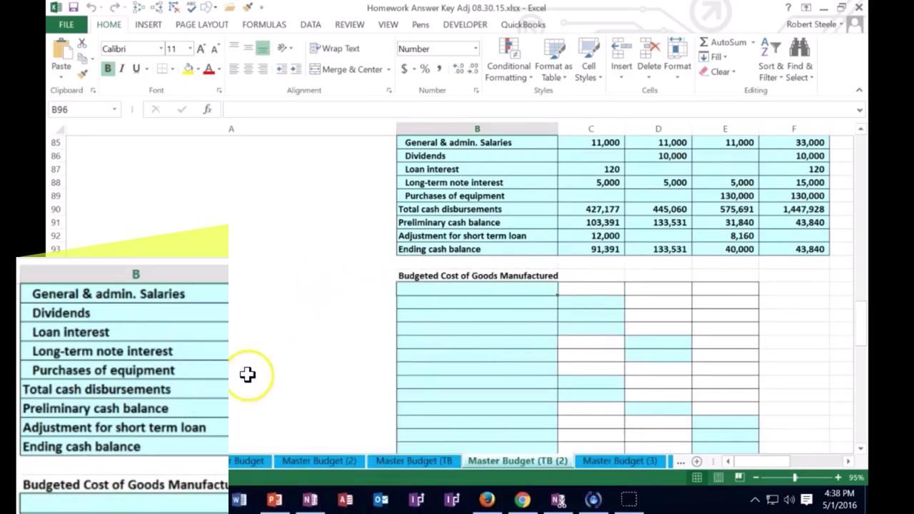
{"action": "type", "text": "Raw materials:"}
{"action": "key", "text": "Return"}
{"action": "type", "text": "Raw materials inventory beginning"}
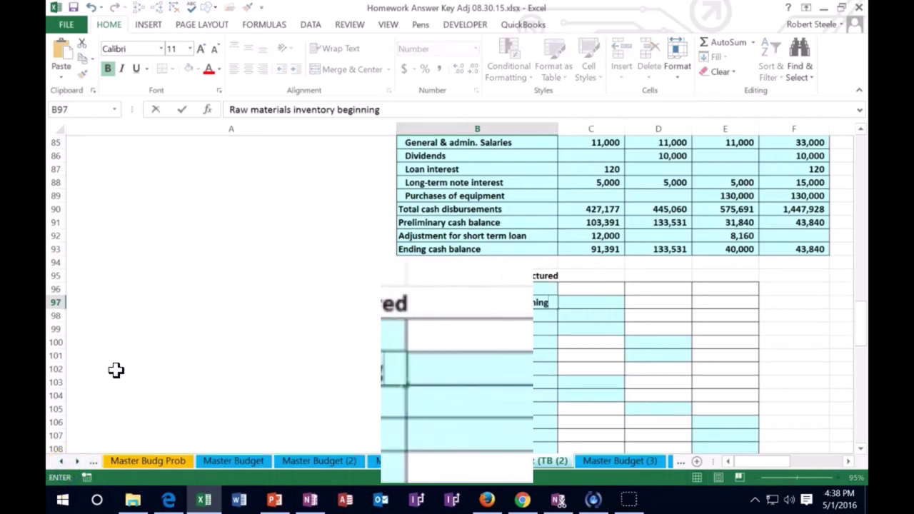
Enter the raw materials balance from the 6/30 balance sheet, 98500, as the beginning inventory in C97.
{"action": "key", "text": "Tab"}
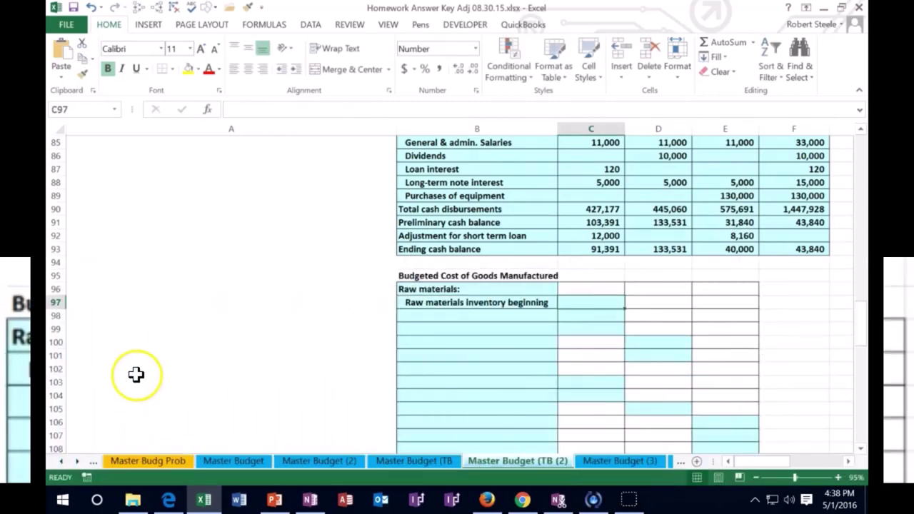
{"action": "scroll", "coordinate": [134, 371], "scroll_direction": "up", "scroll_amount": 15}
{"action": "scroll", "coordinate": [133, 367], "scroll_direction": "up", "scroll_amount": 10}
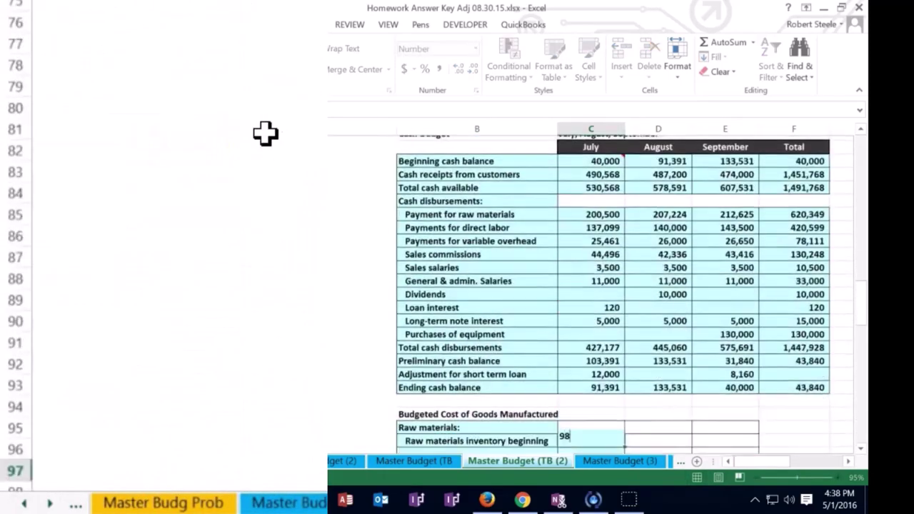
{"action": "type", "text": "500"}
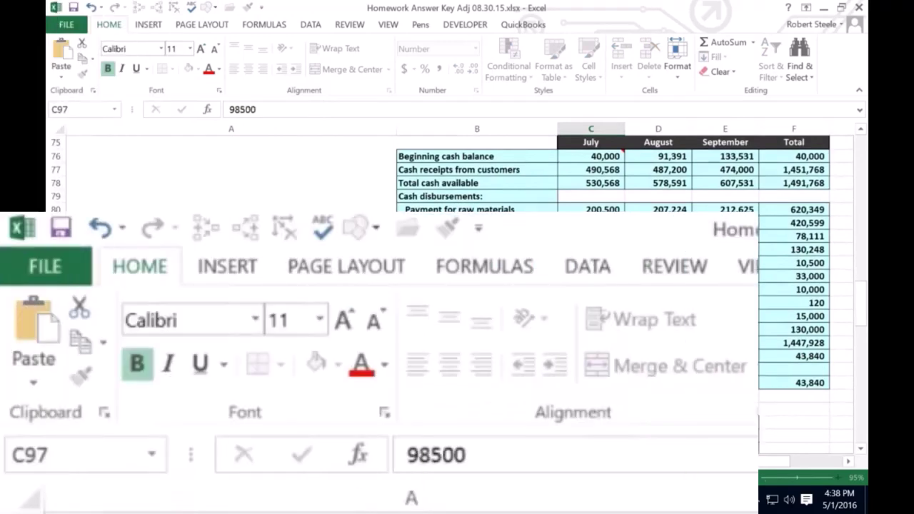
{"action": "key", "text": "Return"}
Add a "Raw material purchased" row in B98 and link C98 to the quarter's total cost of direct material purchases.
{"action": "scroll", "coordinate": [214, 336], "scroll_direction": "down", "scroll_amount": 2}
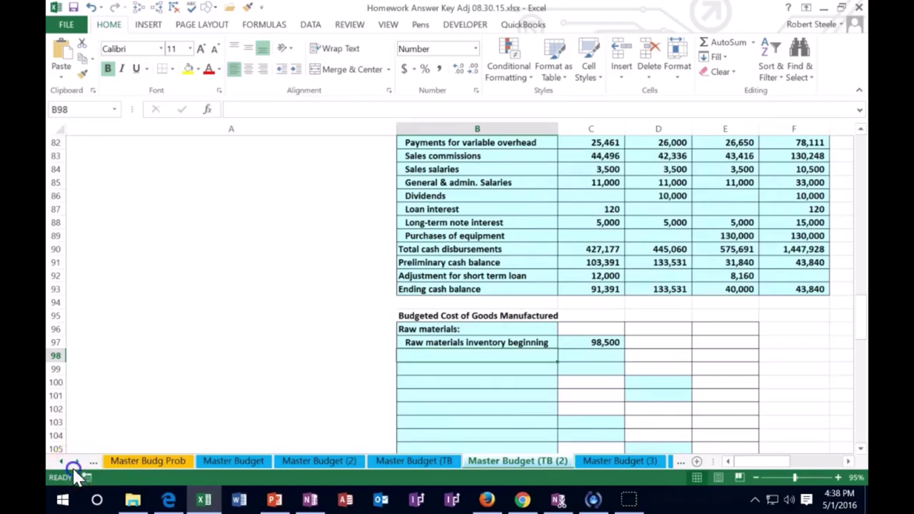
{"action": "type", "text": "Raw material purchased"}
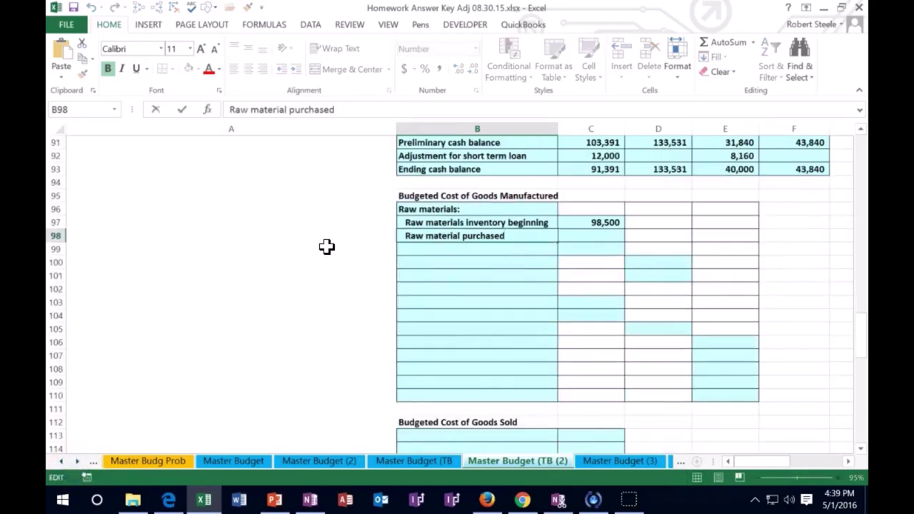
{"action": "key", "text": "Tab"}
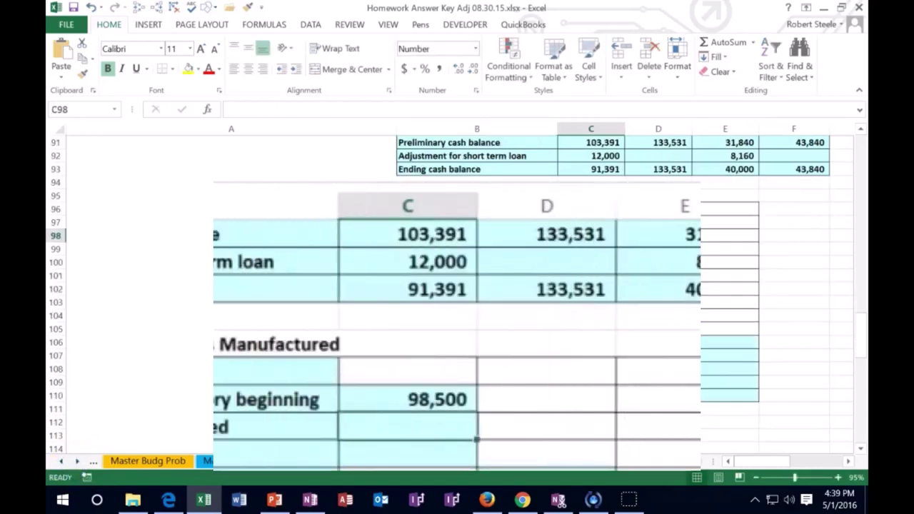
{"action": "type", "text": "="}
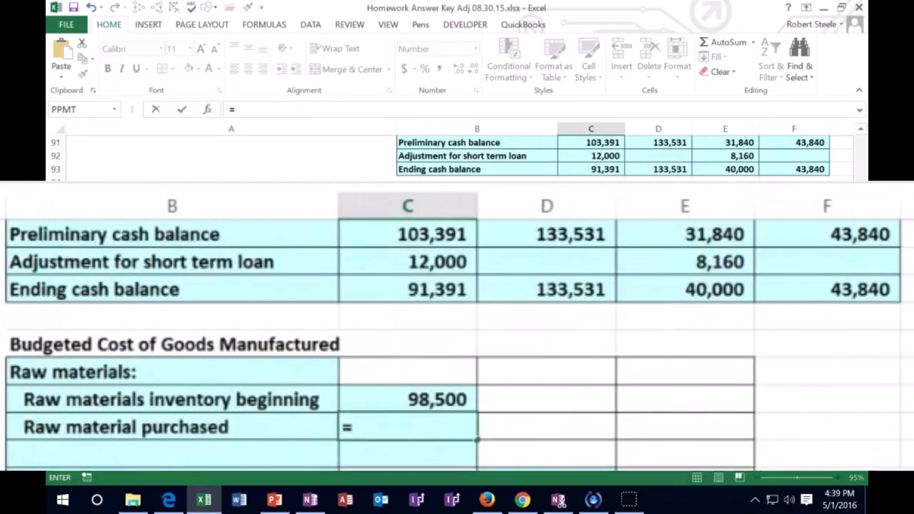
{"action": "scroll", "coordinate": [394, 263], "scroll_direction": "up", "scroll_amount": 14}
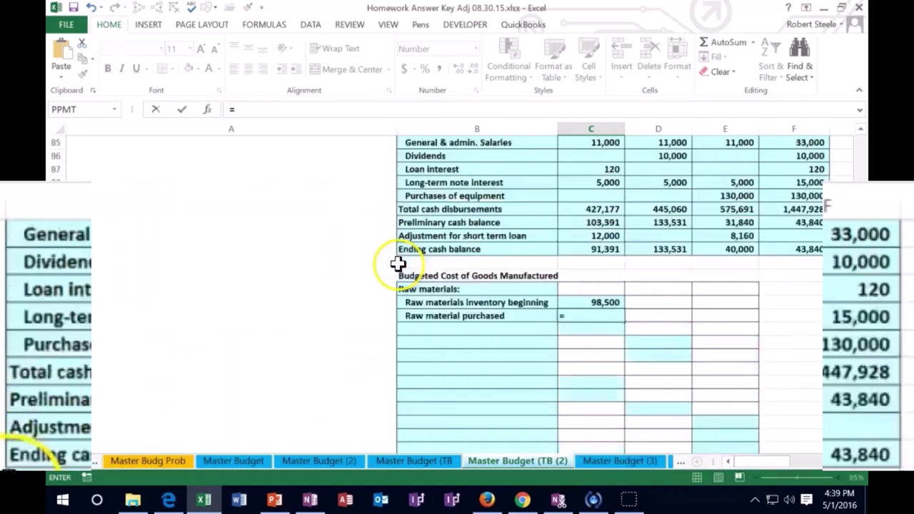
{"action": "scroll", "coordinate": [394, 266], "scroll_direction": "up", "scroll_amount": 10}
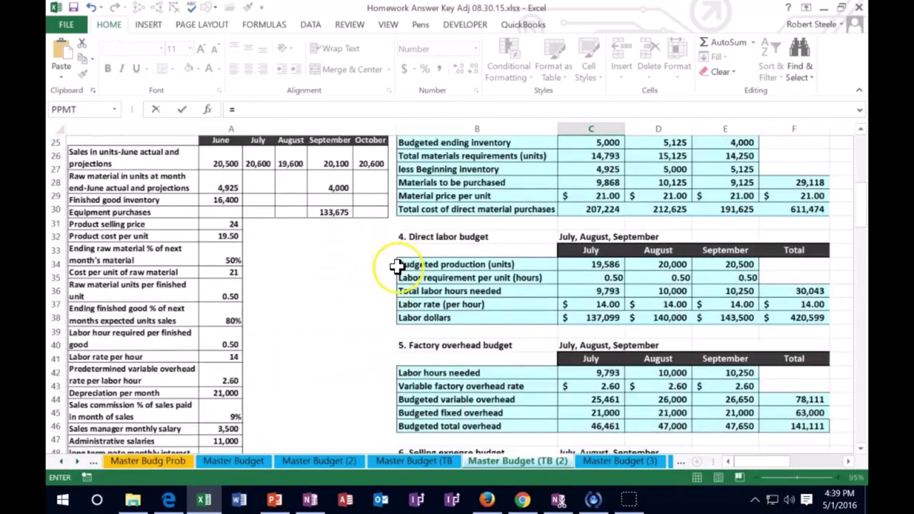
{"action": "scroll", "coordinate": [397, 265], "scroll_direction": "up", "scroll_amount": 1}
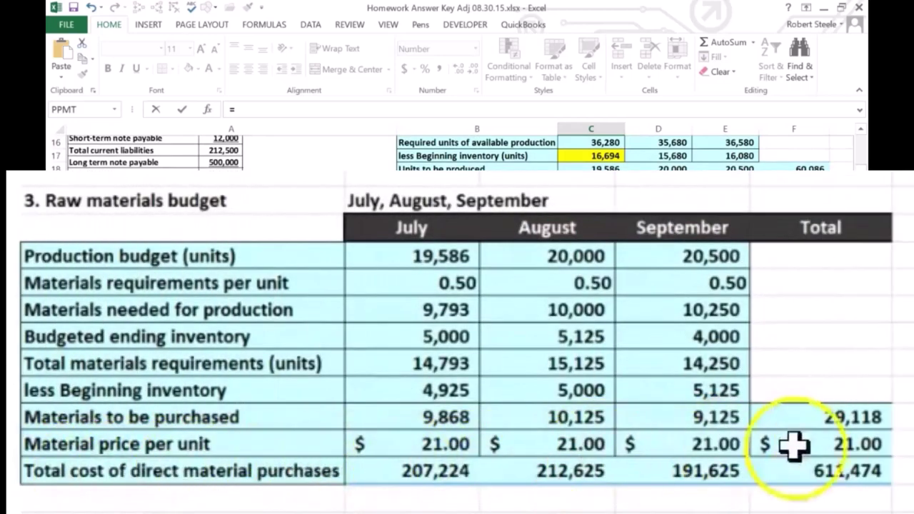
{"action": "left_click", "coordinate": [847, 468]}
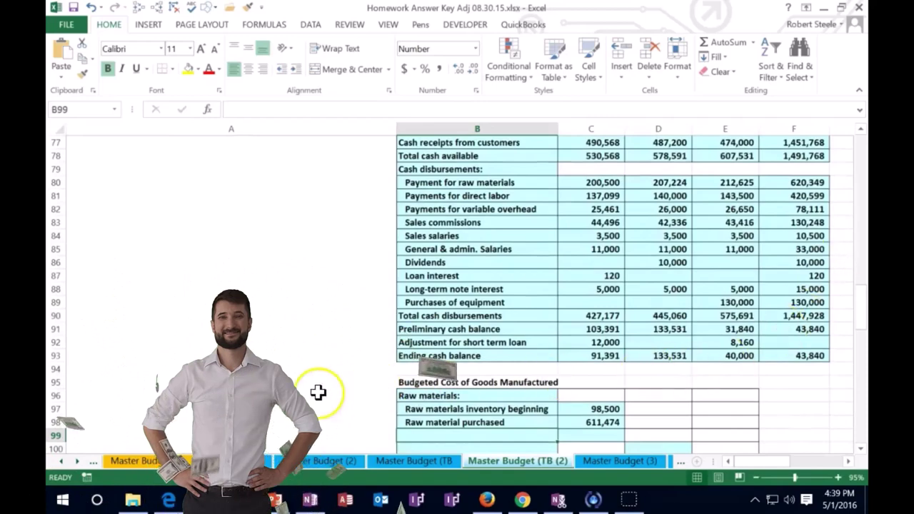
Add "Less raw material inventory ending" in B99, computing C99 as September's budgeted ending inventory (E25) times the Total column's material price per unit.
{"action": "scroll", "coordinate": [317, 391], "scroll_direction": "down", "scroll_amount": 2}
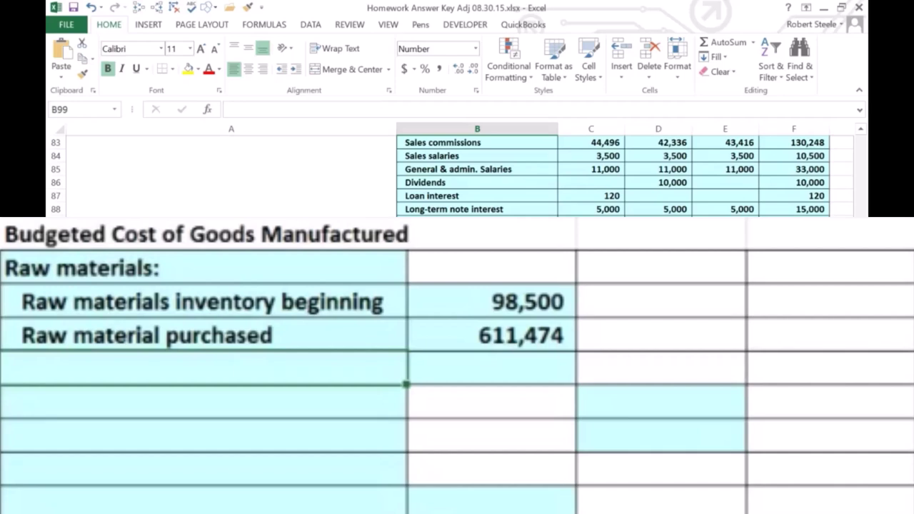
{"action": "type", "text": "Less raw material inventory ending"}
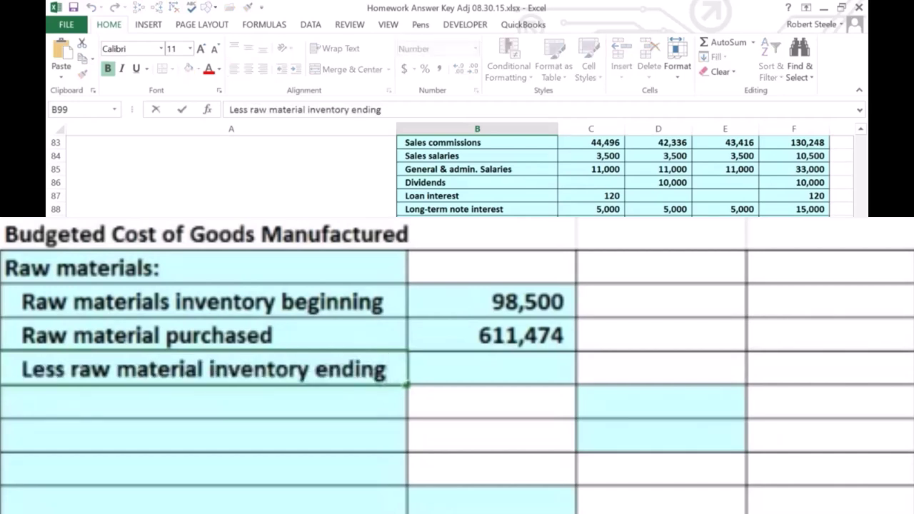
{"action": "key", "text": "Tab"}
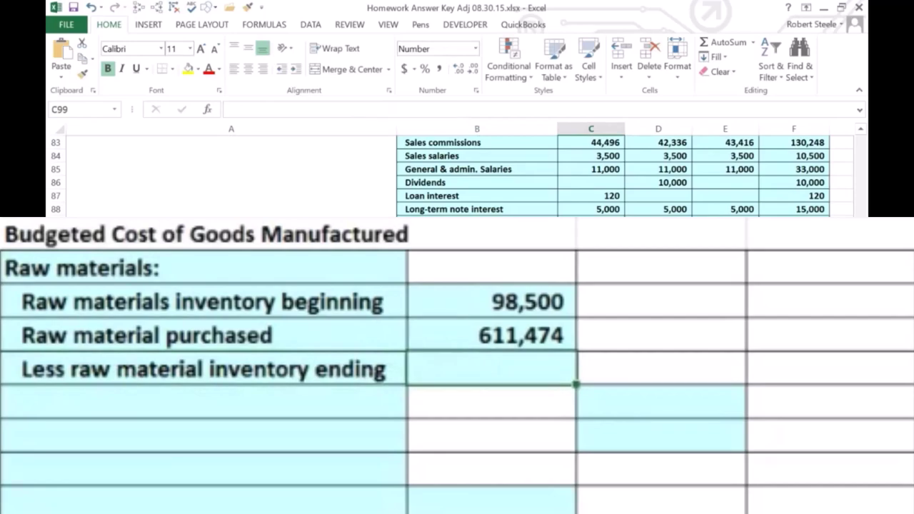
{"action": "type", "text": "="}
{"action": "scroll", "coordinate": [584, 251], "scroll_direction": "up", "scroll_amount": 12}
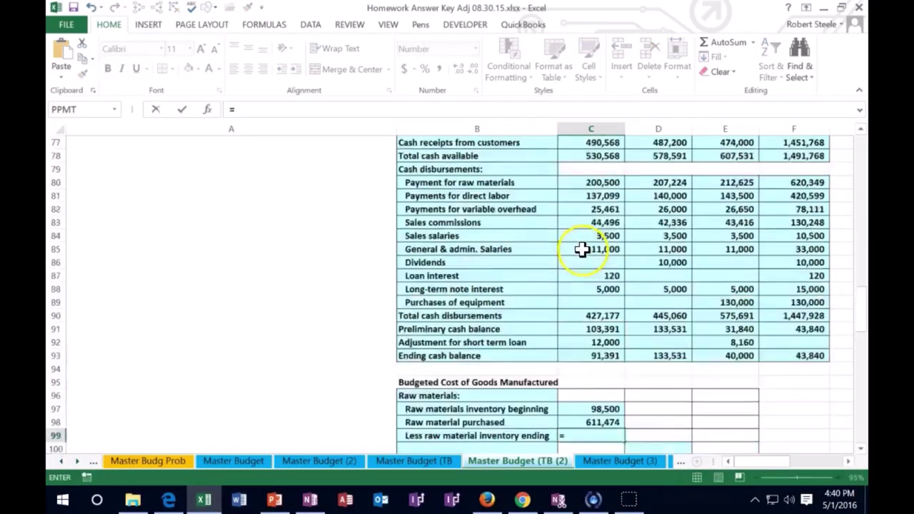
{"action": "scroll", "coordinate": [584, 255], "scroll_direction": "up", "scroll_amount": 15}
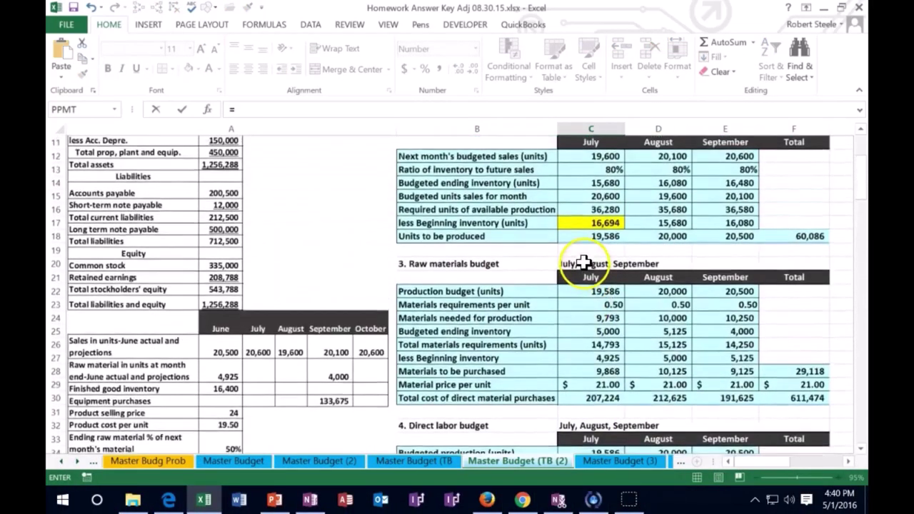
{"action": "scroll", "coordinate": [579, 264], "scroll_direction": "up", "scroll_amount": 1}
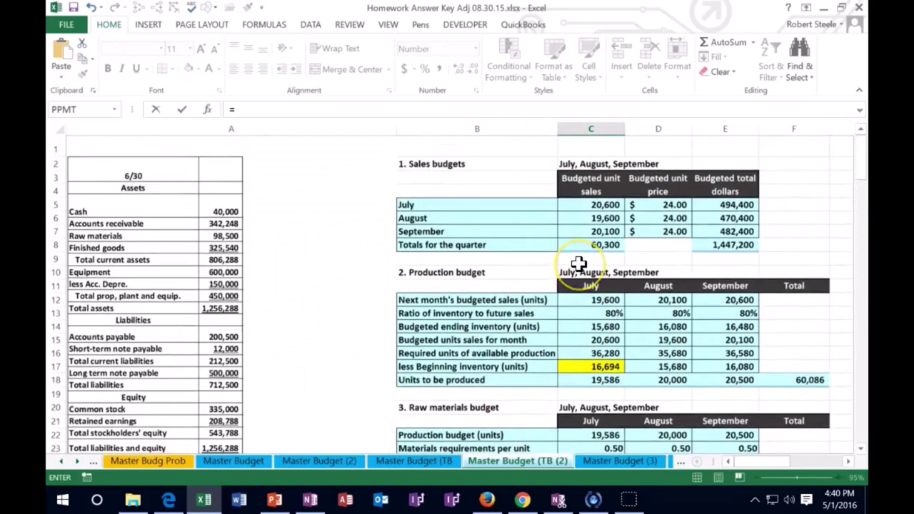
{"action": "scroll", "coordinate": [578, 264], "scroll_direction": "down", "scroll_amount": 4}
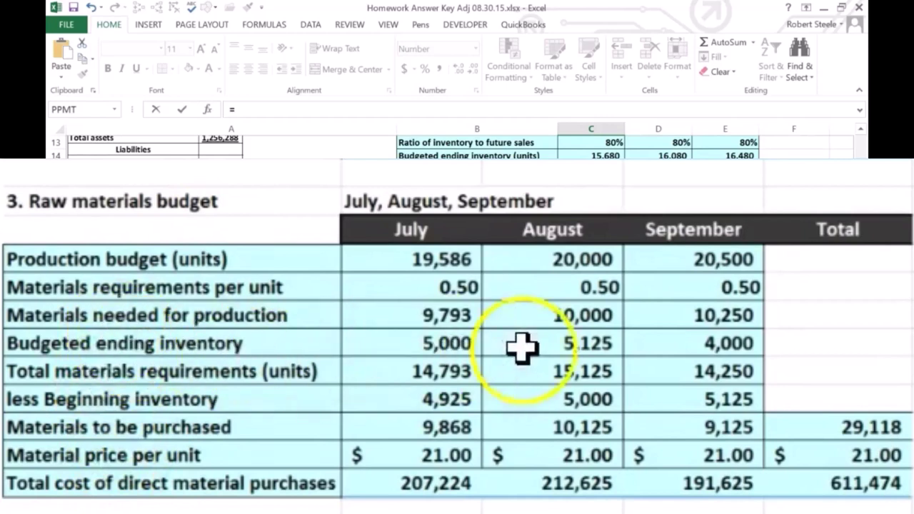
{"action": "left_click", "coordinate": [675, 342]}
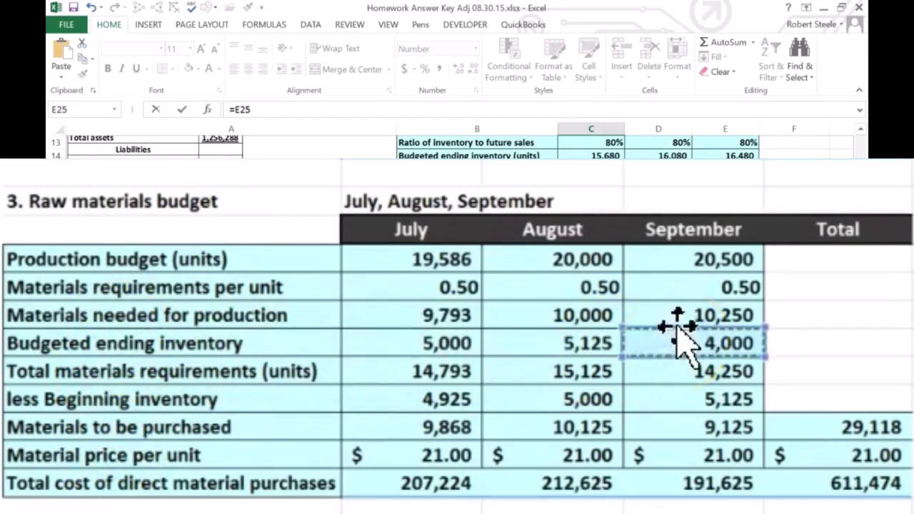
{"action": "type", "text": "*"}
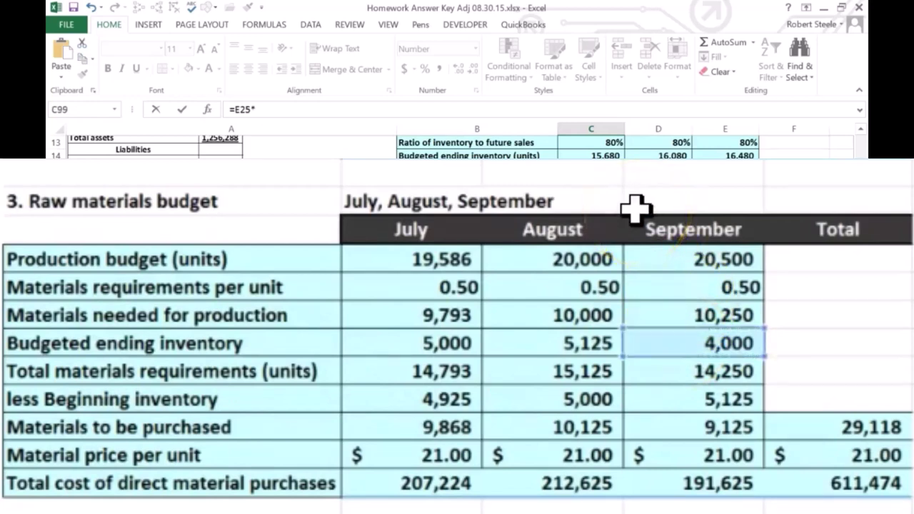
{"action": "left_click", "coordinate": [839, 454]}
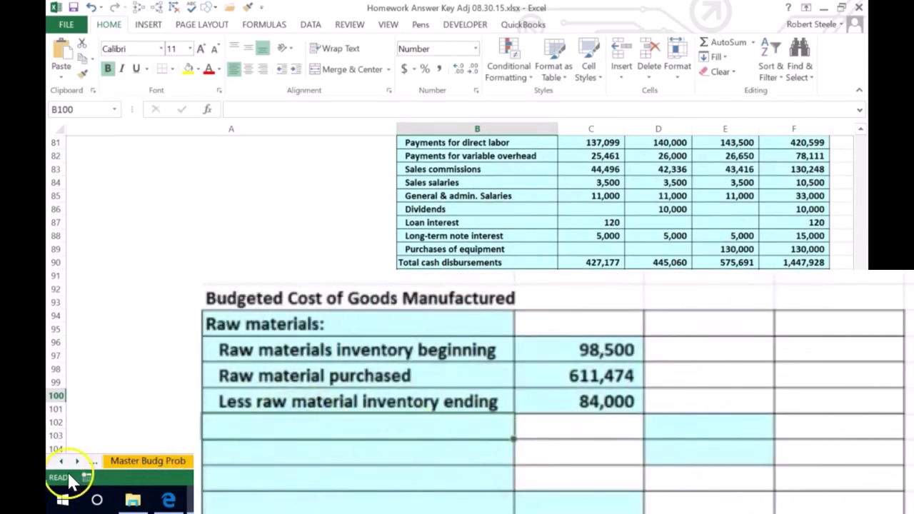
Add a "Direct materials used" row in B100 and compute D100 as beginning inventory plus purchases minus ending inventory (=C97+C98-C99).
{"action": "type", "text": "Direct materials used"}
{"action": "key", "text": "Tab"}
{"action": "key", "text": "Tab"}
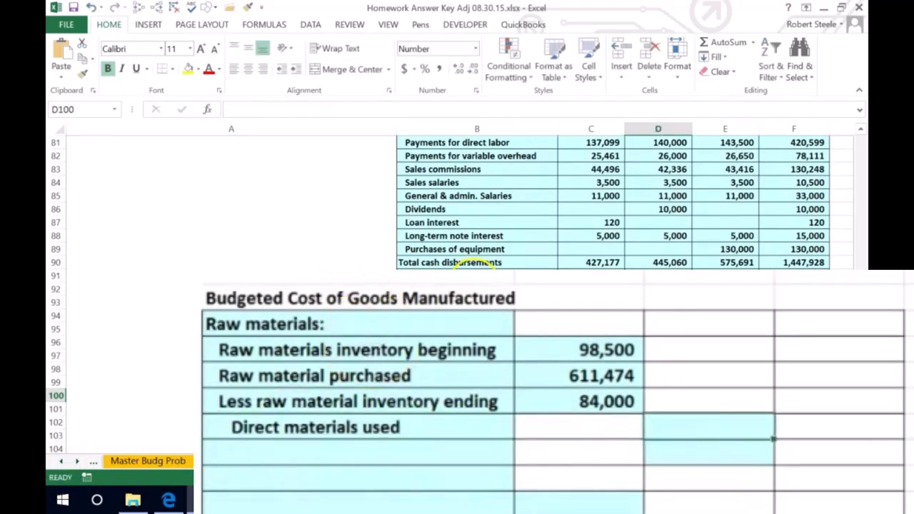
{"action": "type", "text": "="}
{"action": "left_click", "coordinate": [532, 344]}
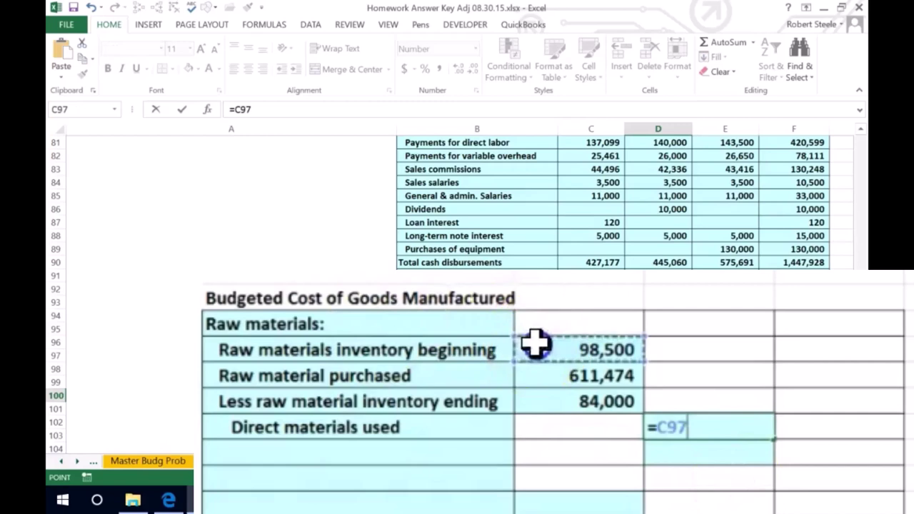
{"action": "type", "text": "+"}
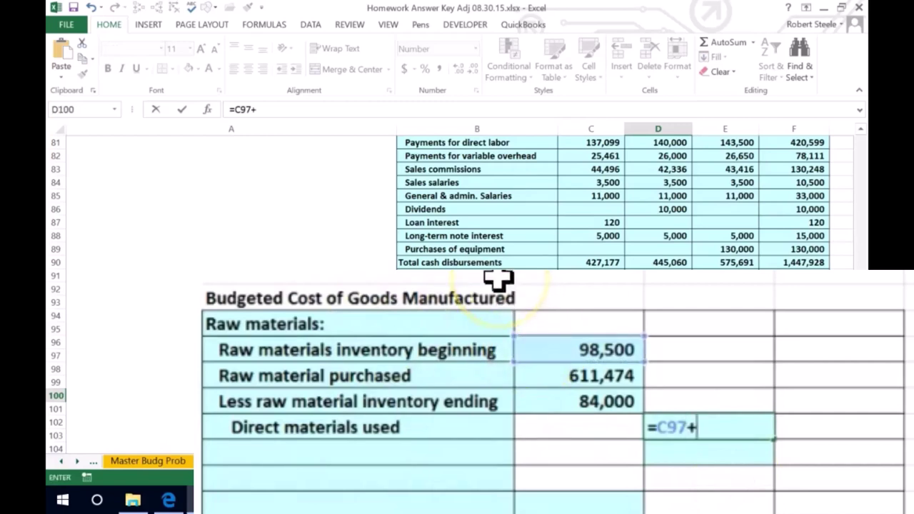
{"action": "left_click", "coordinate": [534, 376]}
{"action": "type", "text": "-"}
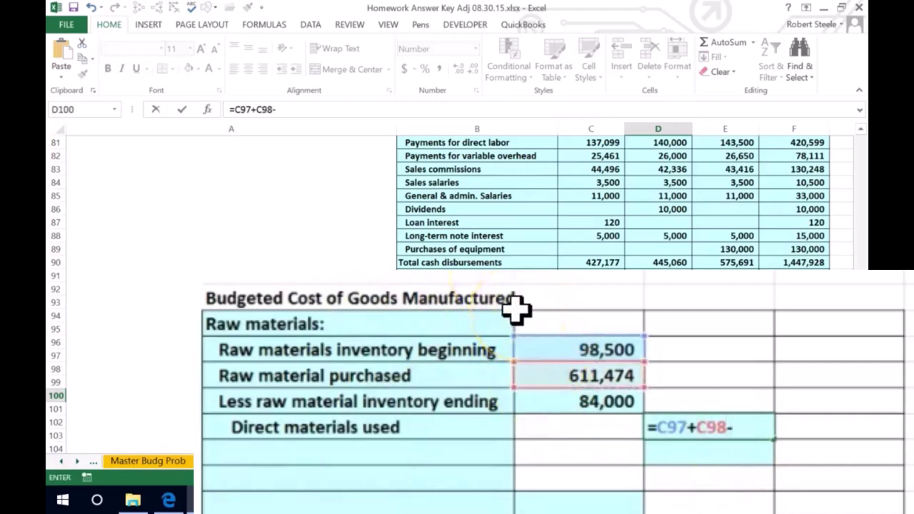
{"action": "left_click", "coordinate": [567, 402]}
{"action": "key", "text": "Return"}
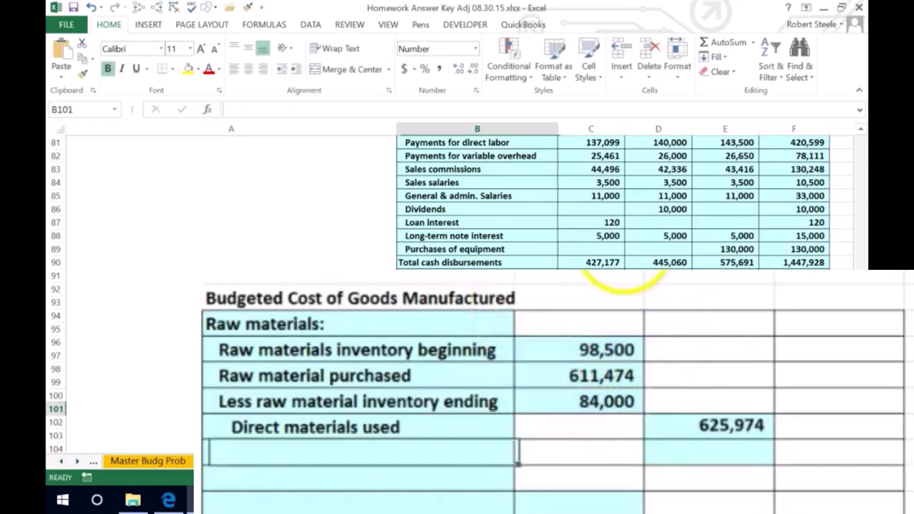
{"action": "left_click", "coordinate": [599, 372]}
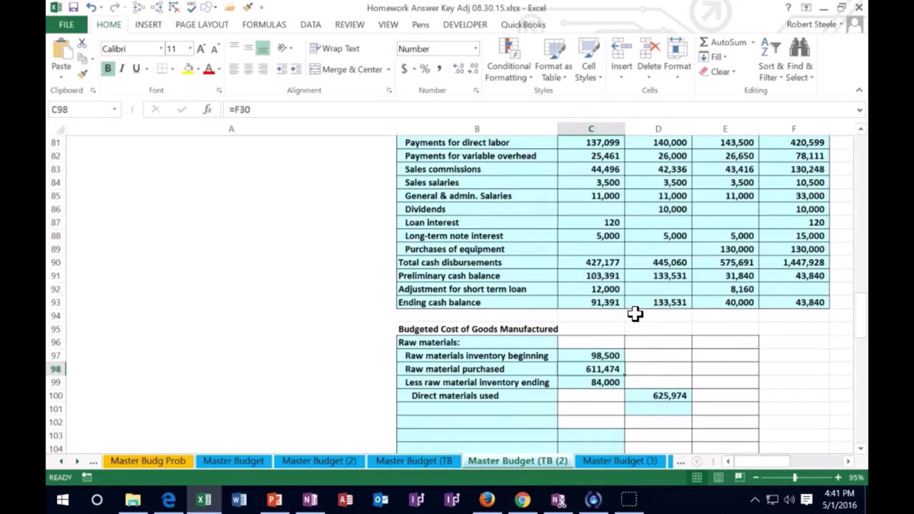
Add a "Direct labor" row in B101 and link D101 to the quarter's total labor dollars in the direct labor budget.
{"action": "left_click", "coordinate": [475, 407]}
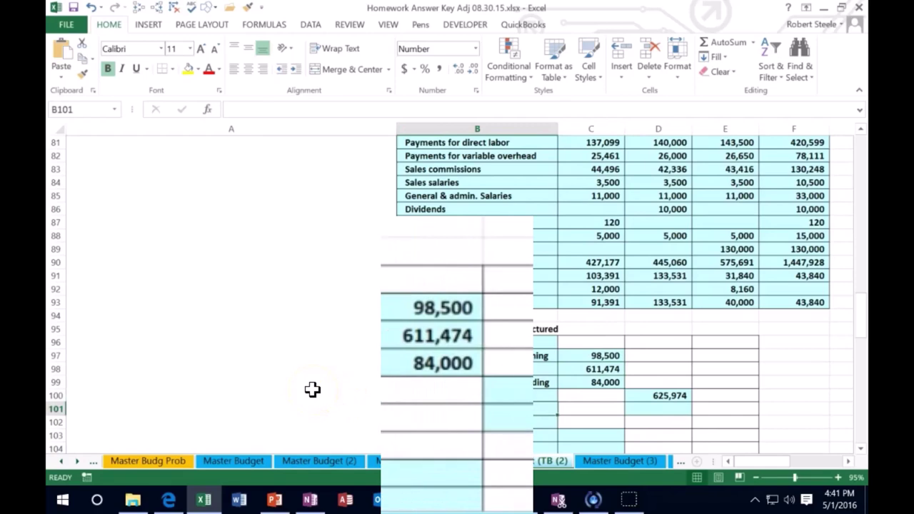
{"action": "type", "text": "Direct labor"}
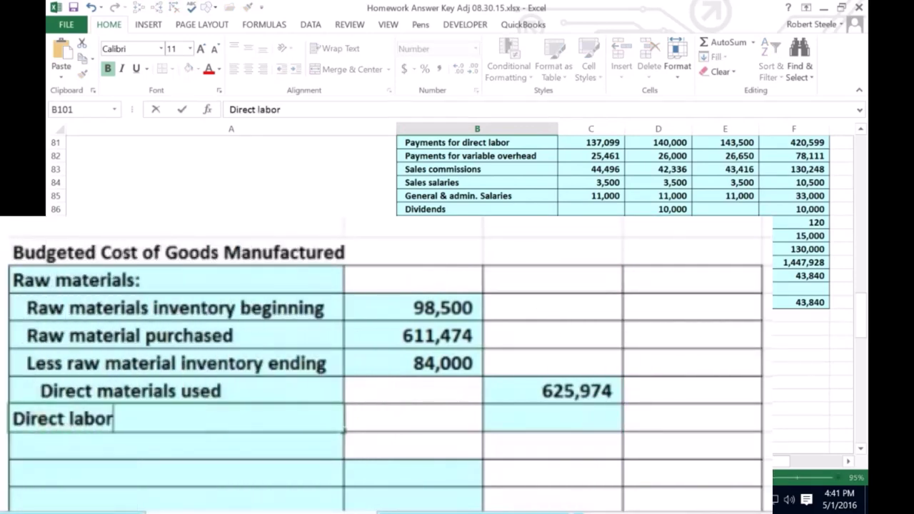
{"action": "key", "text": "Tab"}
{"action": "key", "text": "Tab"}
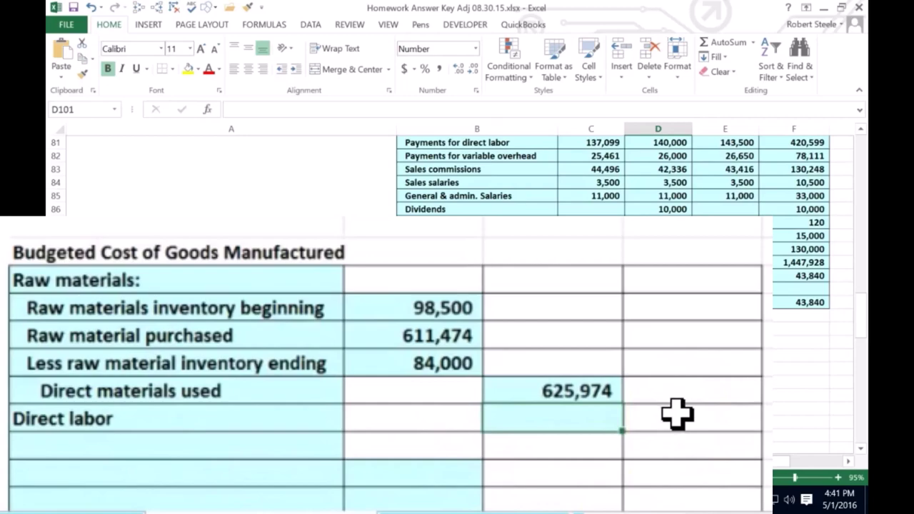
{"action": "type", "text": "="}
{"action": "scroll", "coordinate": [677, 413], "scroll_direction": "up", "scroll_amount": 13}
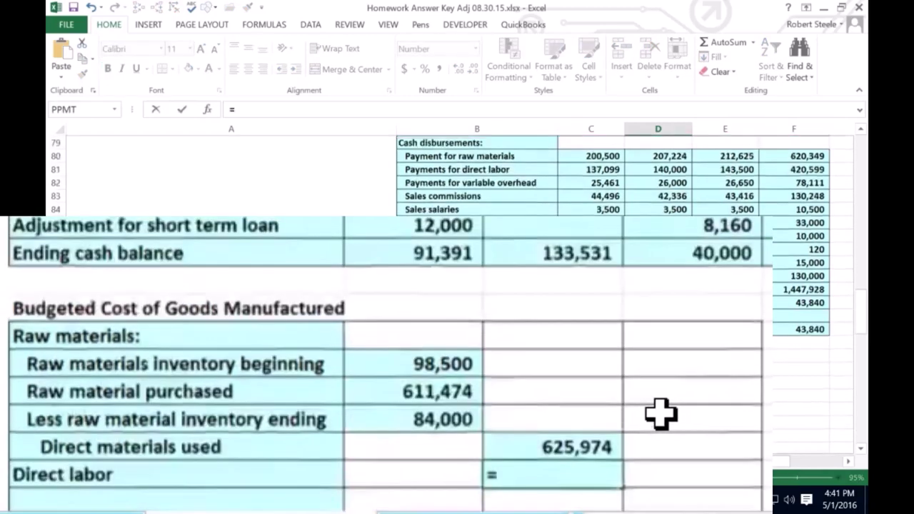
{"action": "scroll", "coordinate": [709, 404], "scroll_direction": "up", "scroll_amount": 4}
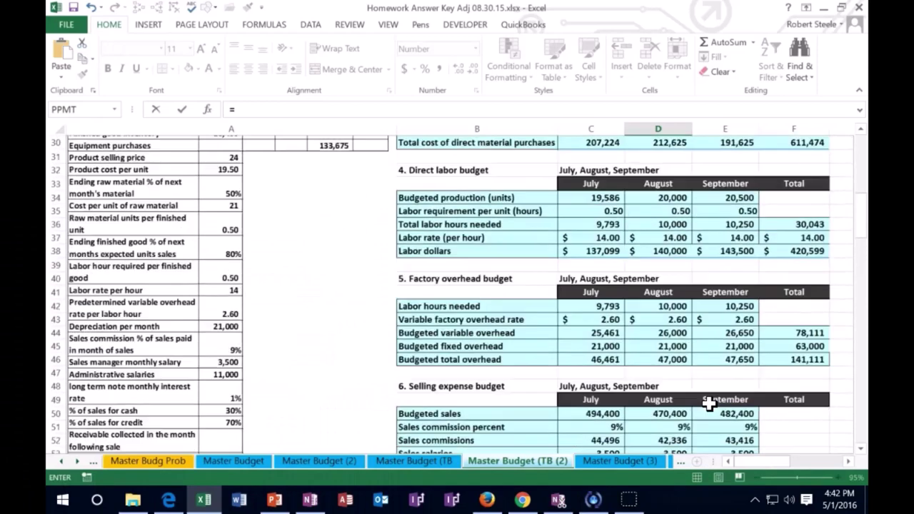
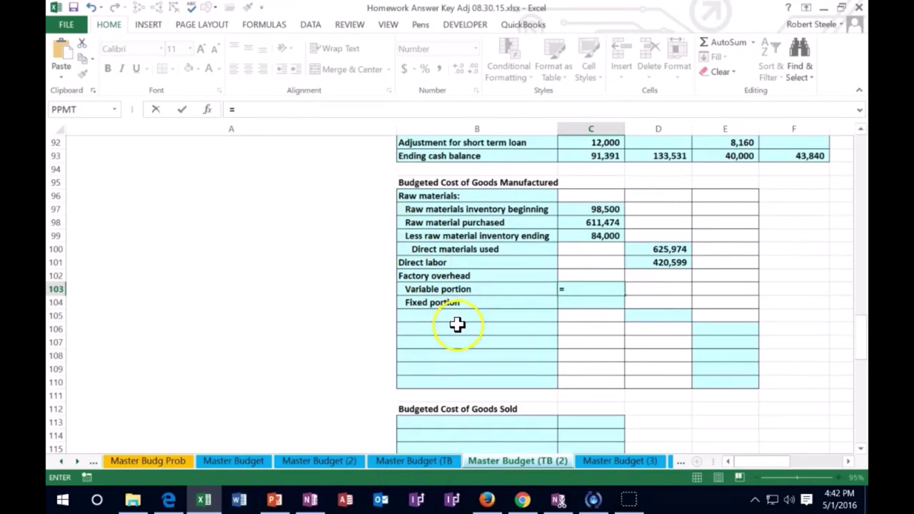
Link the variable portion of factory overhead in C103 to the quarter's total budgeted variable overhead (F44).
{"action": "scroll", "coordinate": [457, 325], "scroll_direction": "up", "scroll_amount": 13}
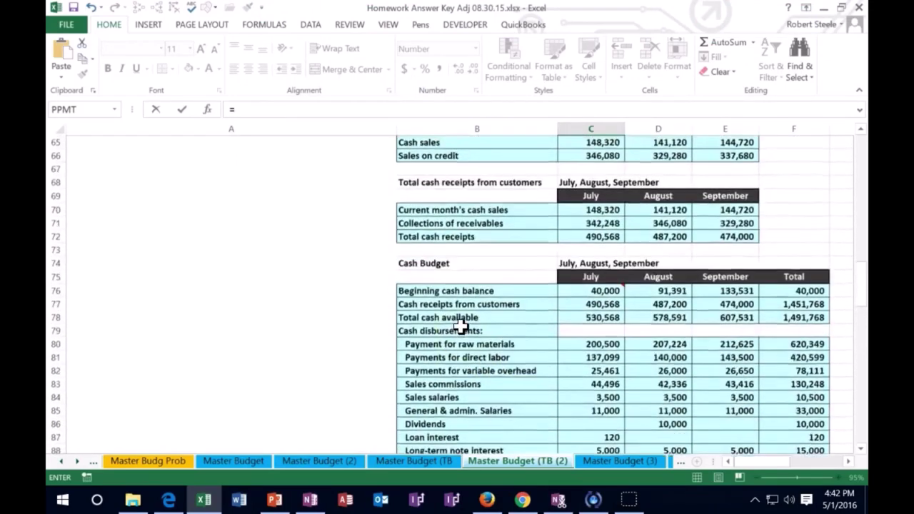
{"action": "scroll", "coordinate": [460, 326], "scroll_direction": "up", "scroll_amount": 5}
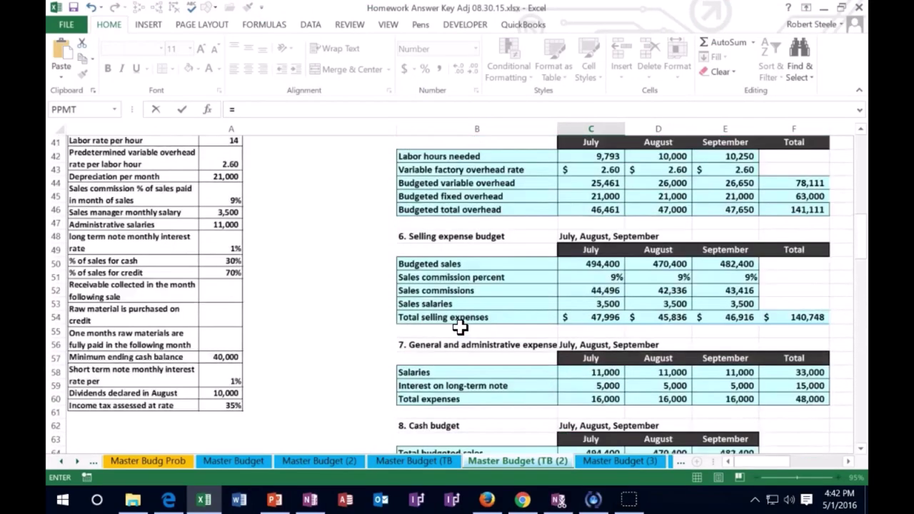
{"action": "scroll", "coordinate": [459, 324], "scroll_direction": "up", "scroll_amount": 1}
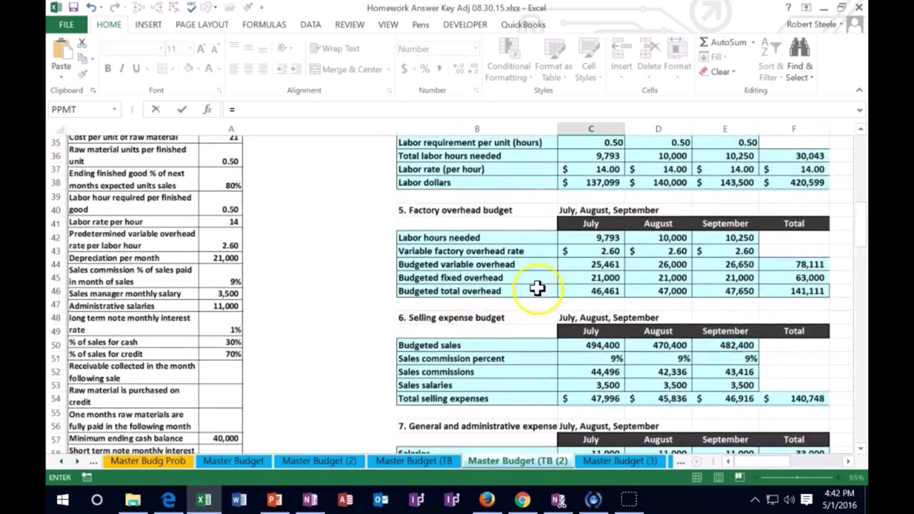
{"action": "key", "text": "super+plus"}
{"action": "left_click", "coordinate": [824, 286]}
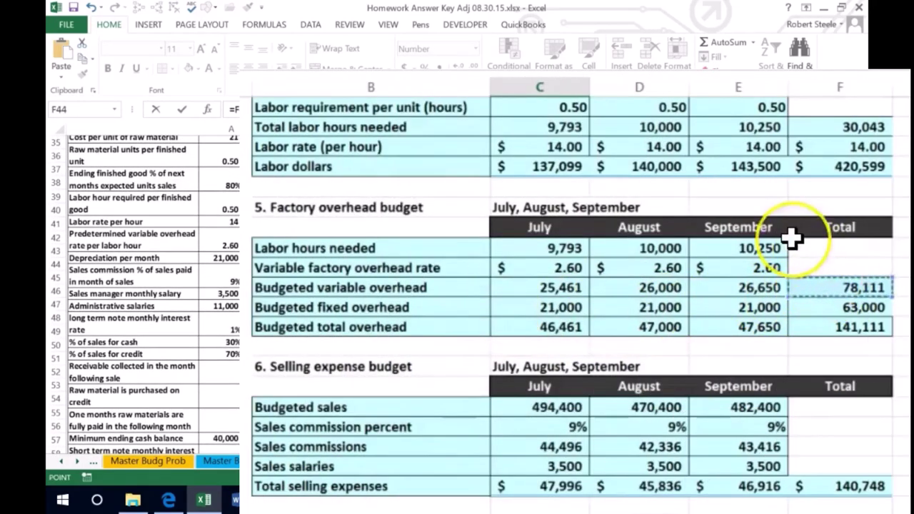
{"action": "key", "text": "Return"}
{"action": "scroll", "coordinate": [792, 238], "scroll_direction": "down", "scroll_amount": 1}
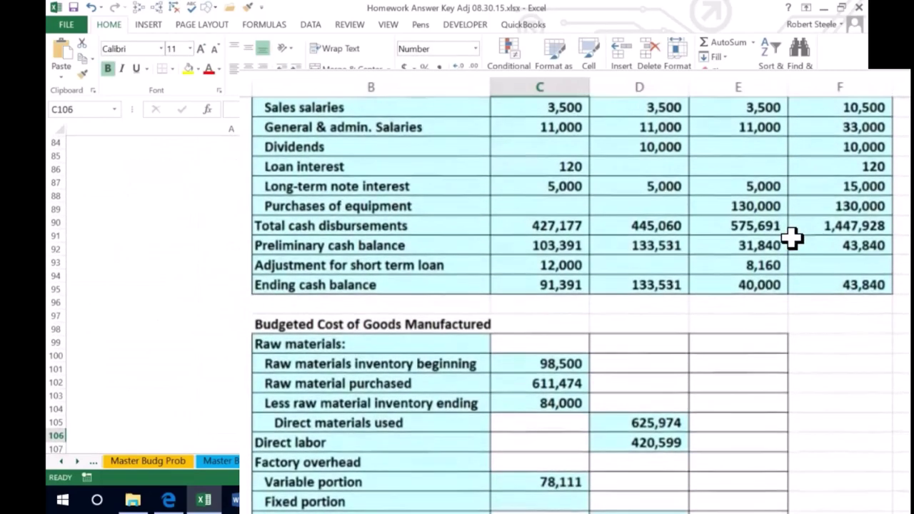
Link the fixed portion of factory overhead in C104 to the quarter's total budgeted fixed overhead (F45).
{"action": "left_click", "coordinate": [555, 501]}
{"action": "scroll", "coordinate": [519, 505], "scroll_direction": "down", "scroll_amount": 1}
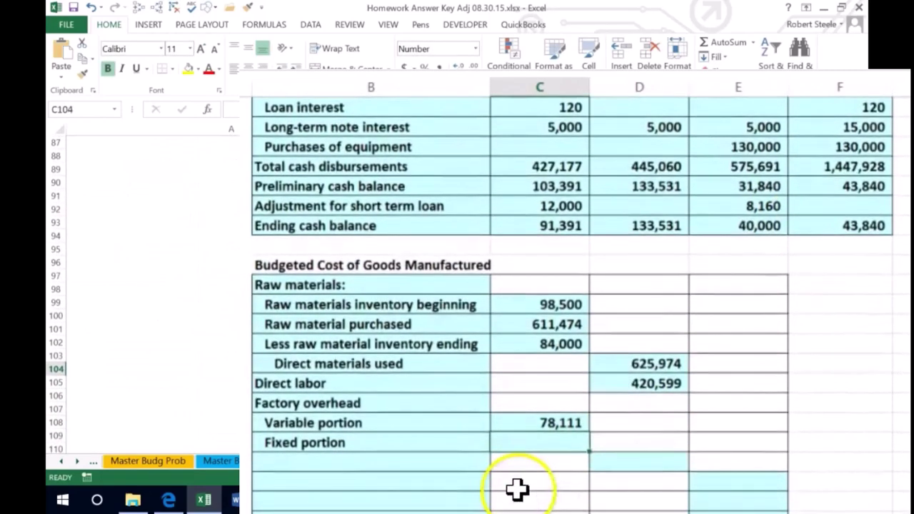
{"action": "type", "text": "="}
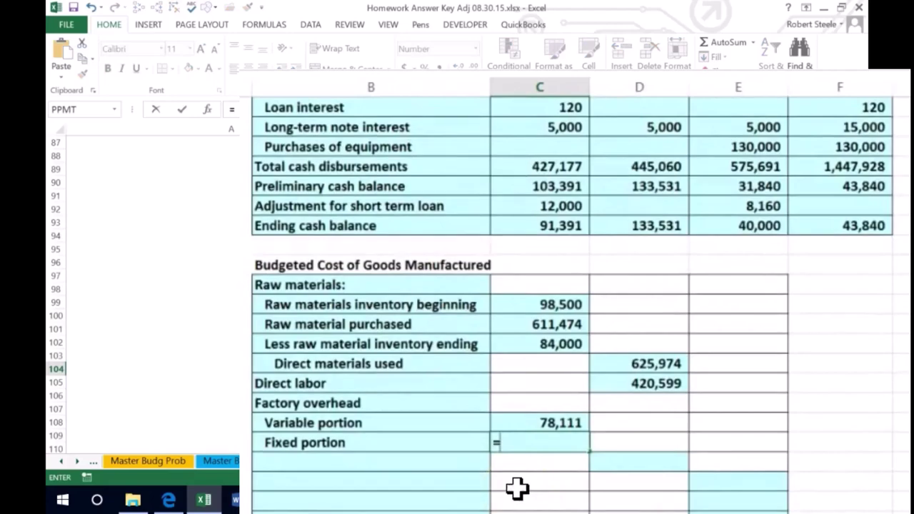
{"action": "scroll", "coordinate": [514, 485], "scroll_direction": "up", "scroll_amount": 11}
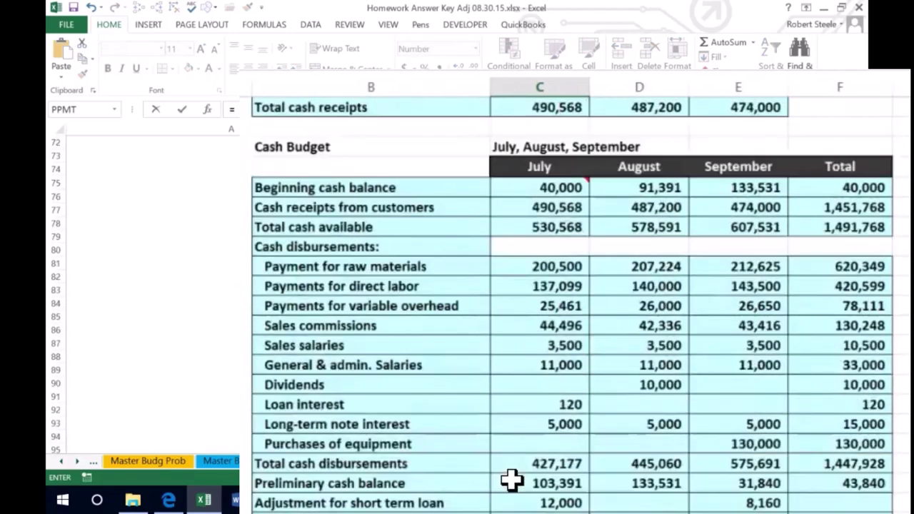
{"action": "scroll", "coordinate": [511, 480], "scroll_direction": "up", "scroll_amount": 5}
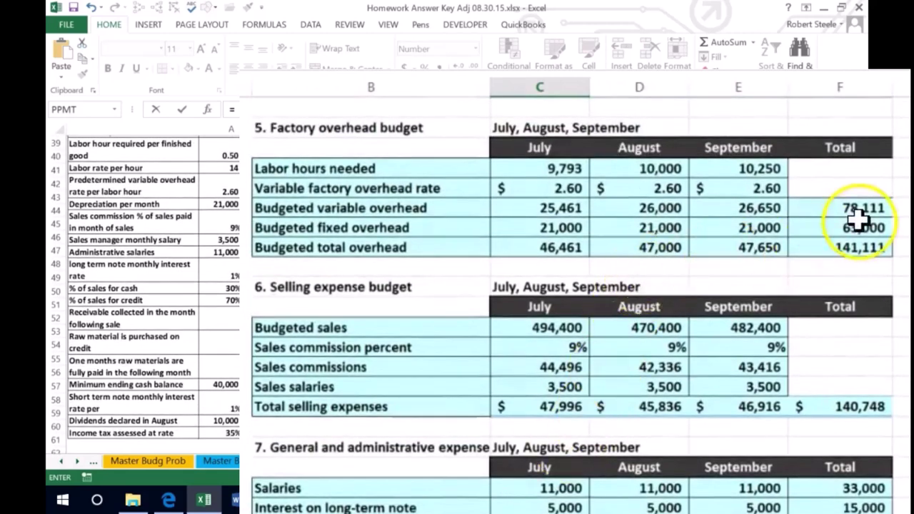
{"action": "left_click", "coordinate": [879, 227]}
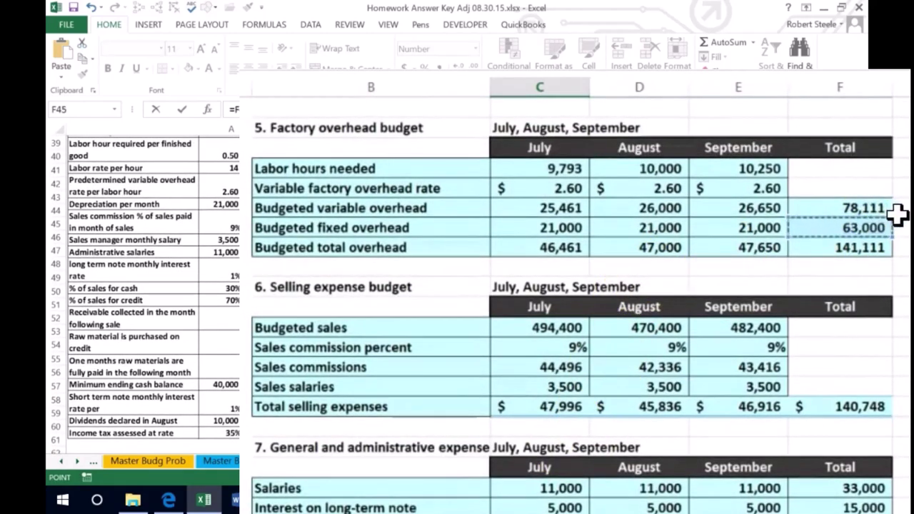
{"action": "left_click", "coordinate": [654, 216]}
{"action": "key", "text": "Return"}
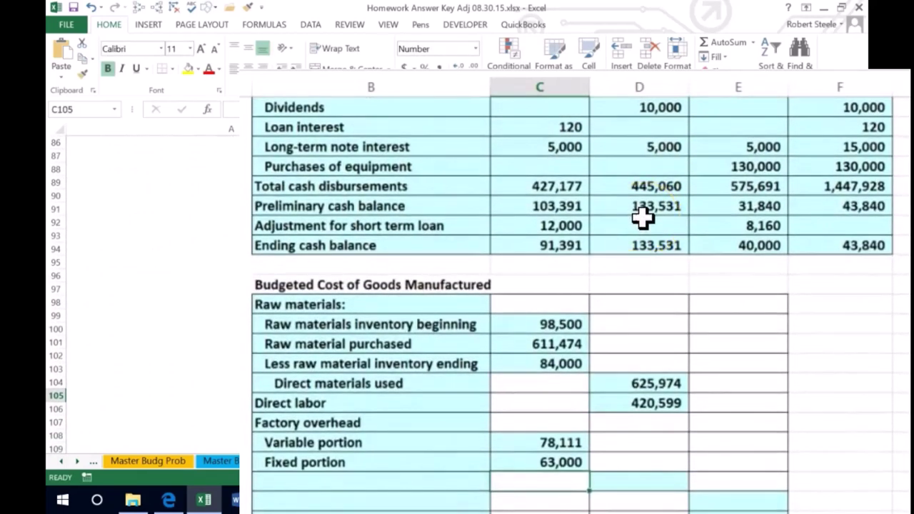
Add a "Total factory overhead" row in B105 and sum the variable and fixed portions (C103:C104) in D105.
{"action": "left_click", "coordinate": [295, 481]}
{"action": "type", "text": "Total factory overhead"}
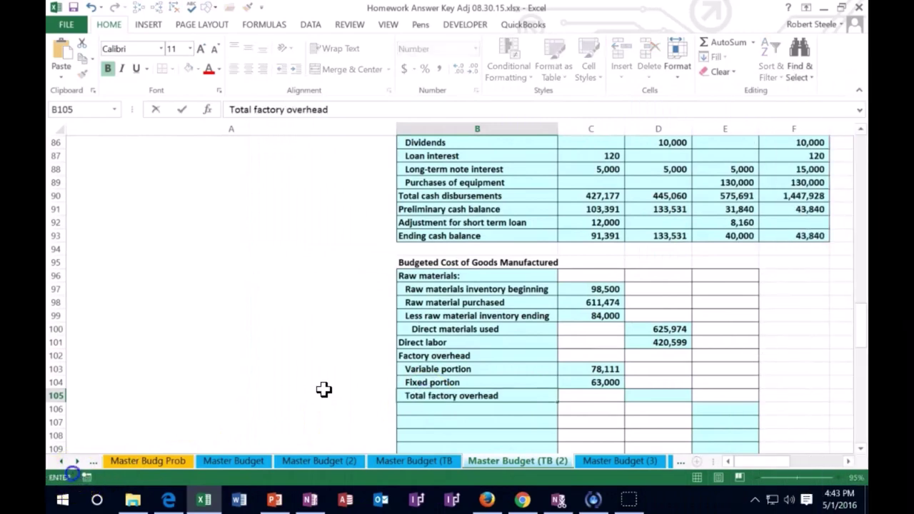
{"action": "key", "text": "Tab"}
{"action": "key", "text": "Tab"}
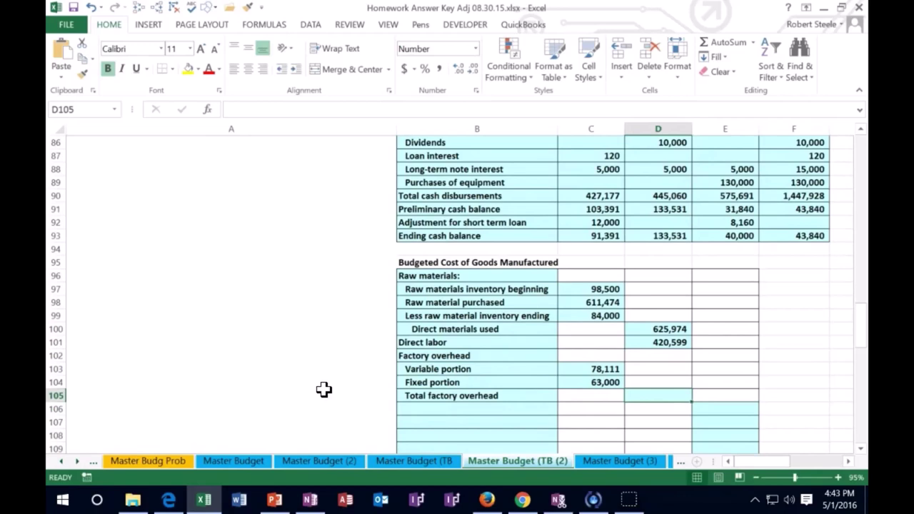
{"action": "type", "text": "="}
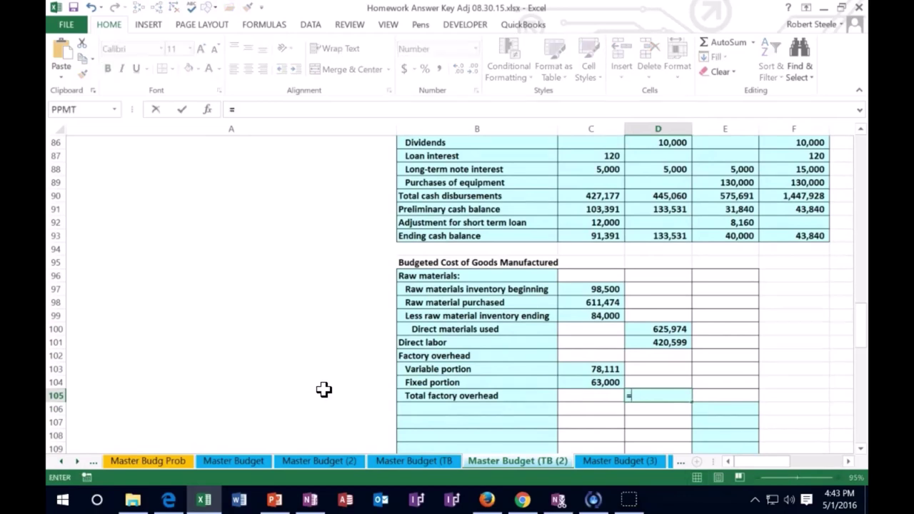
{"action": "type", "text": "sum("}
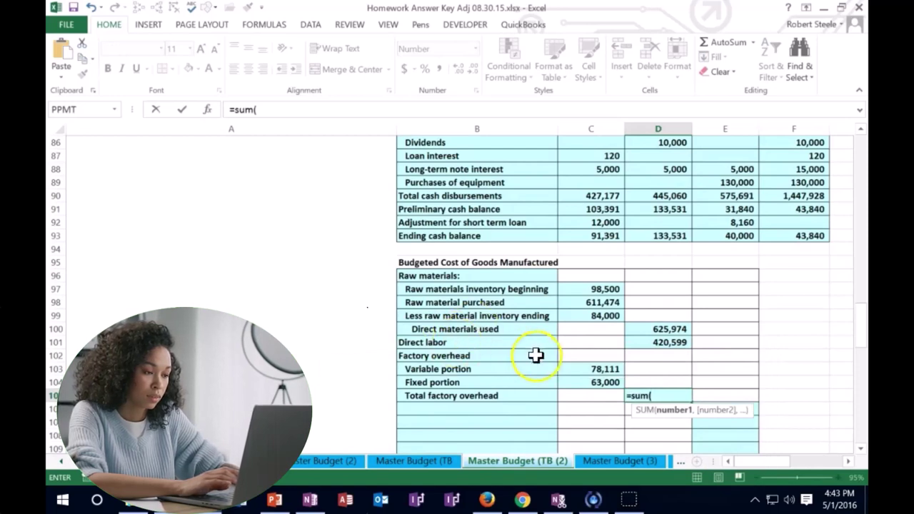
{"action": "left_click_drag", "start_coordinate": [581, 366], "coordinate": [581, 379]}
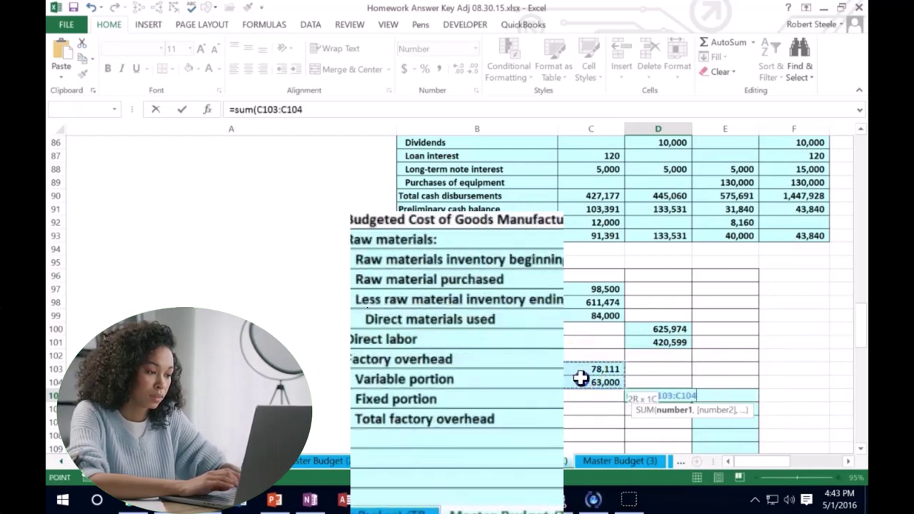
{"action": "key", "text": "Return"}
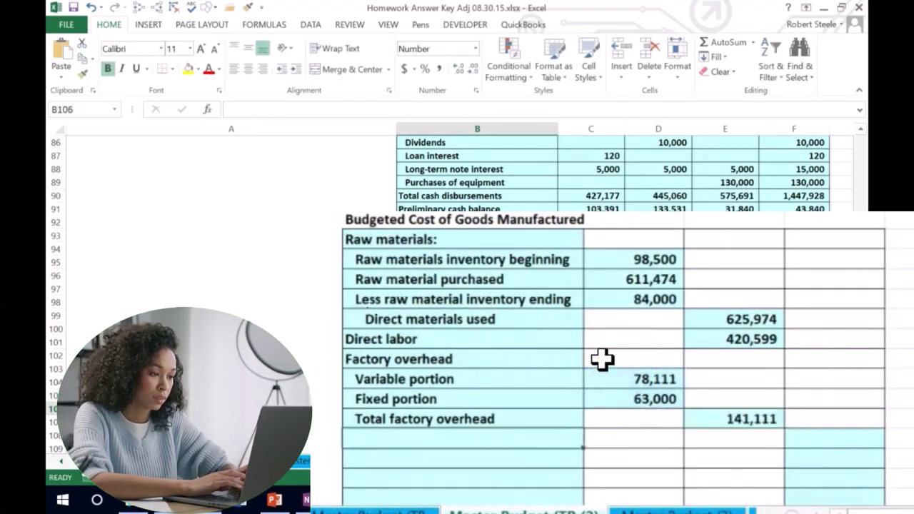
Indent the "Total factory overhead" label in B105 one more level, beyond the variable and fixed portion labels.
{"action": "left_click", "coordinate": [485, 410]}
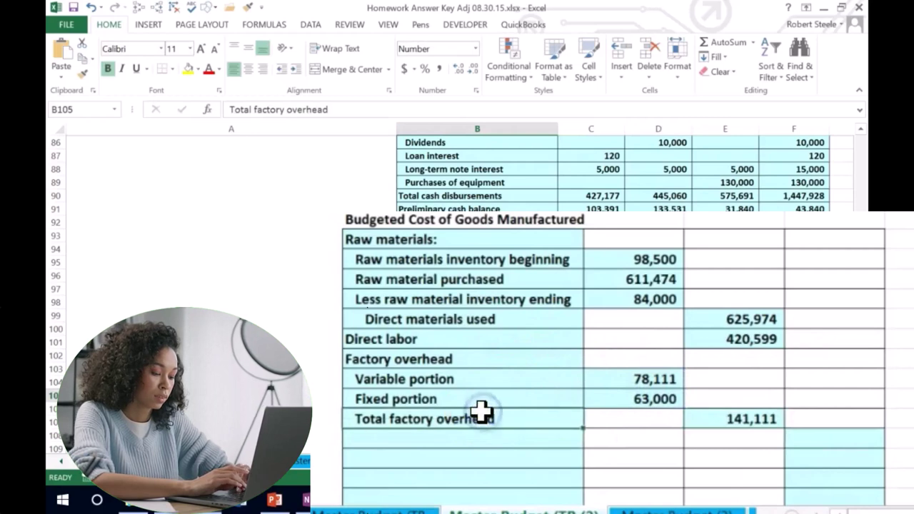
{"action": "left_click", "coordinate": [405, 393]}
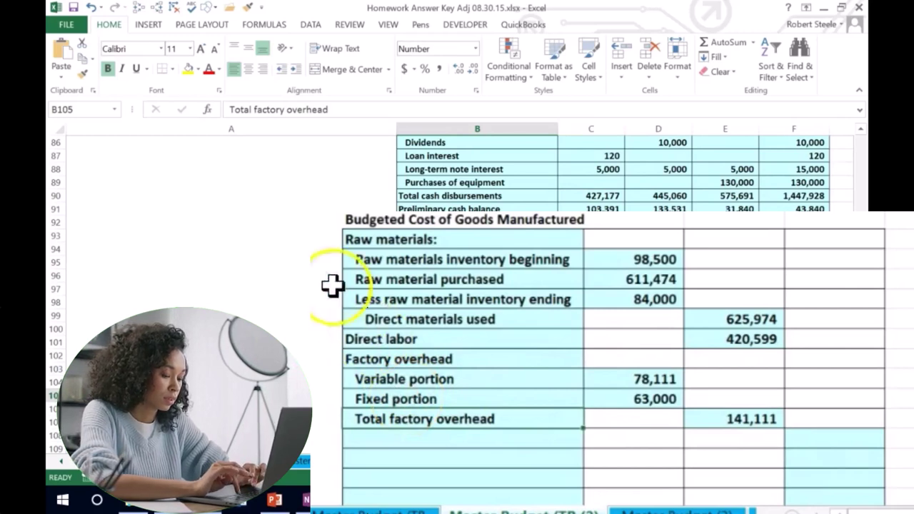
{"action": "left_click", "coordinate": [296, 70]}
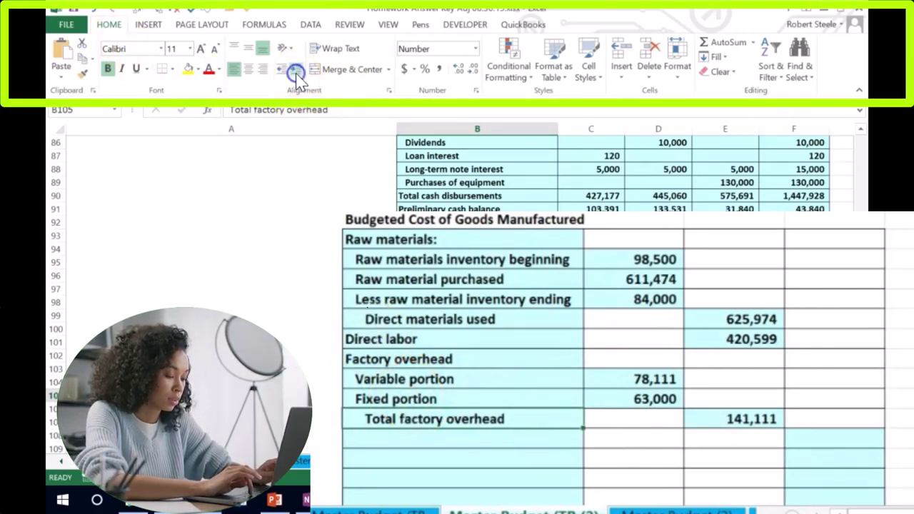
{"action": "left_click", "coordinate": [385, 359]}
{"action": "left_click_drag", "start_coordinate": [385, 379], "coordinate": [393, 422]}
{"action": "left_click", "coordinate": [394, 422]}
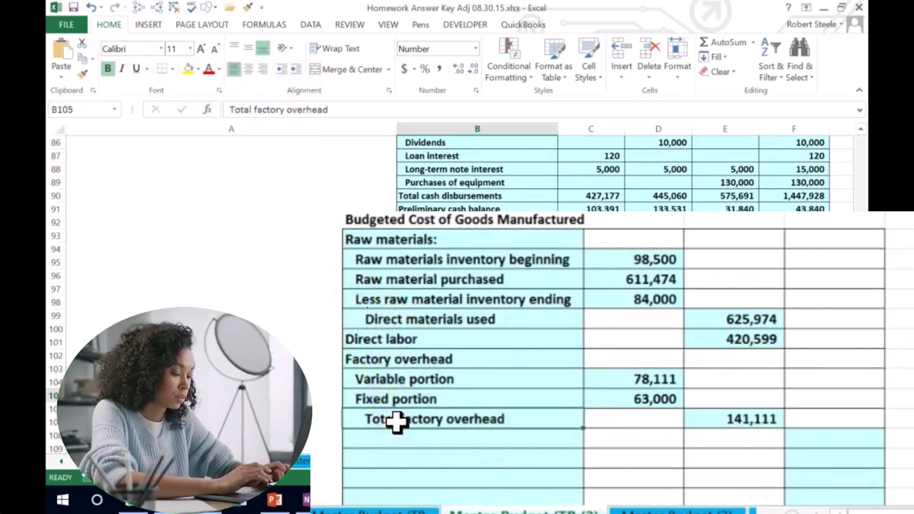
{"action": "left_click", "coordinate": [368, 341]}
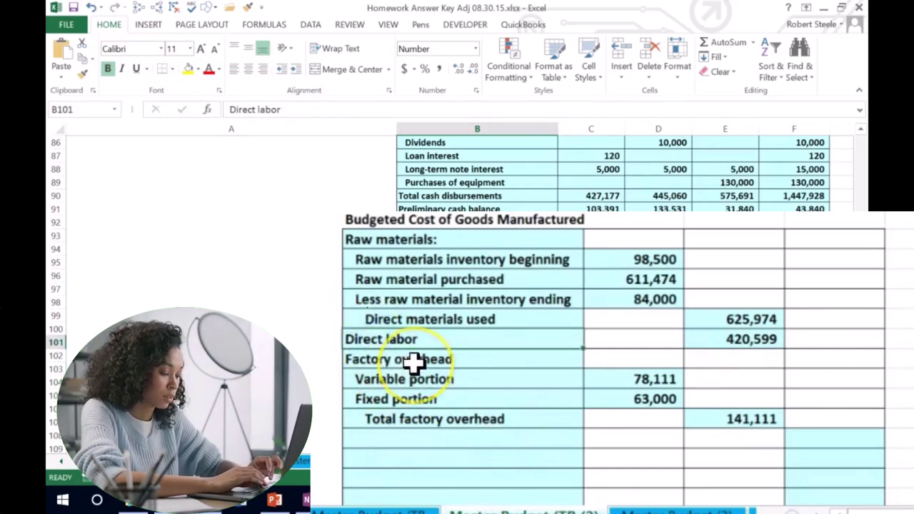
{"action": "left_click", "coordinate": [639, 300]}
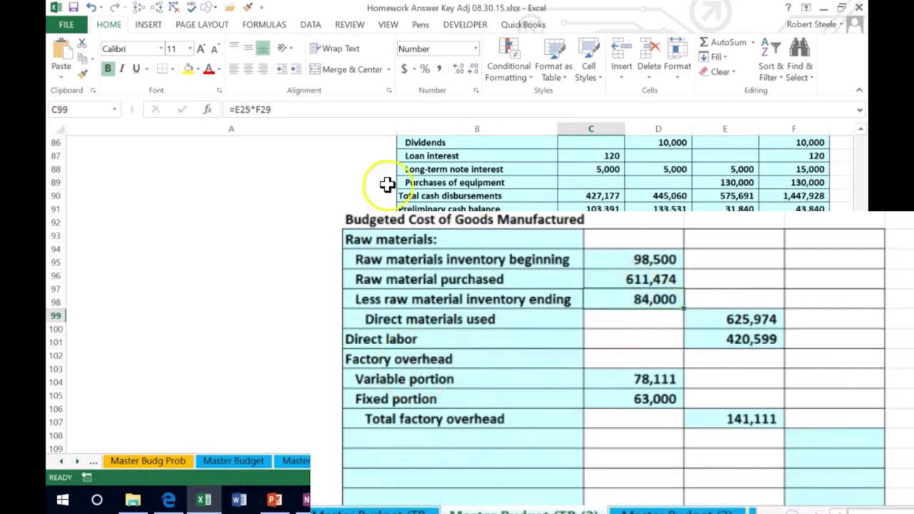
Underline the ending raw material inventory figure in C99 and the fixed overhead portion in C104.
{"action": "left_click", "coordinate": [136, 69]}
{"action": "left_click", "coordinate": [601, 385]}
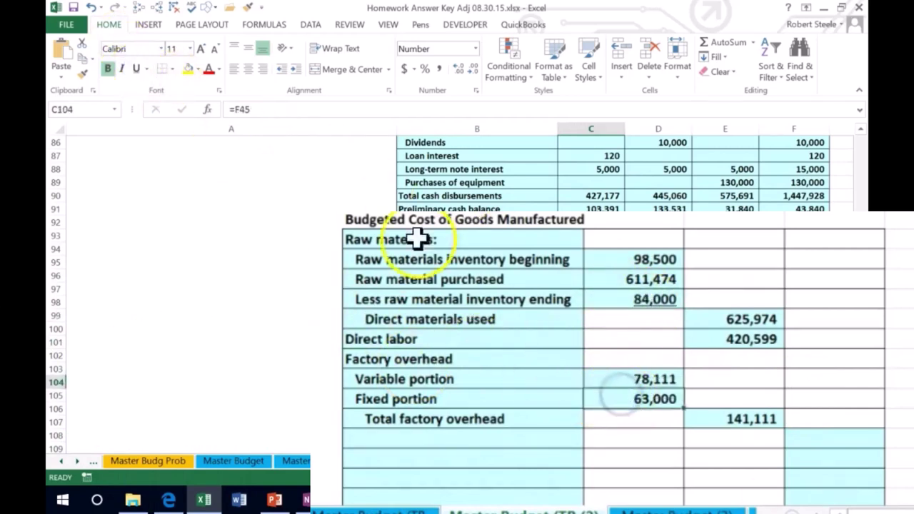
{"action": "left_click", "coordinate": [136, 68]}
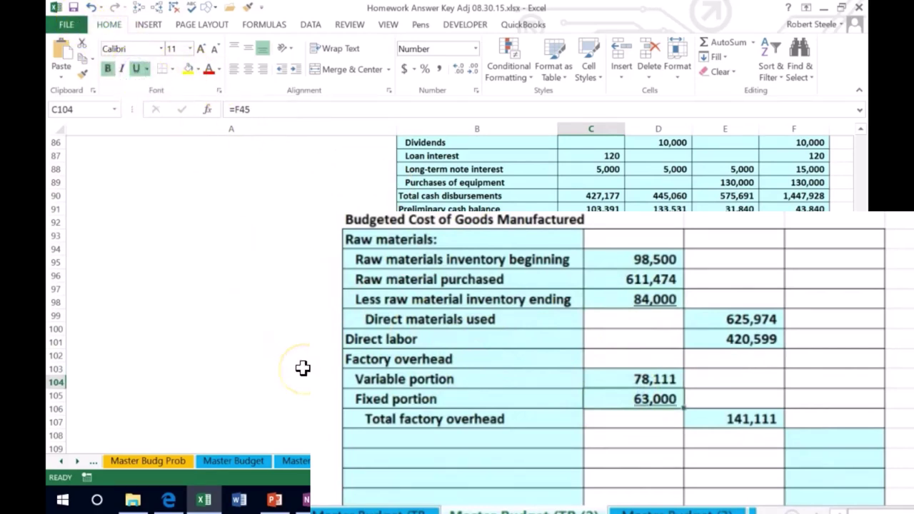
Add a "Total manufacturing costs" row in B106 and sum direct materials used, direct labor and total factory overhead (D100:D105) in E106.
{"action": "left_click", "coordinate": [377, 437]}
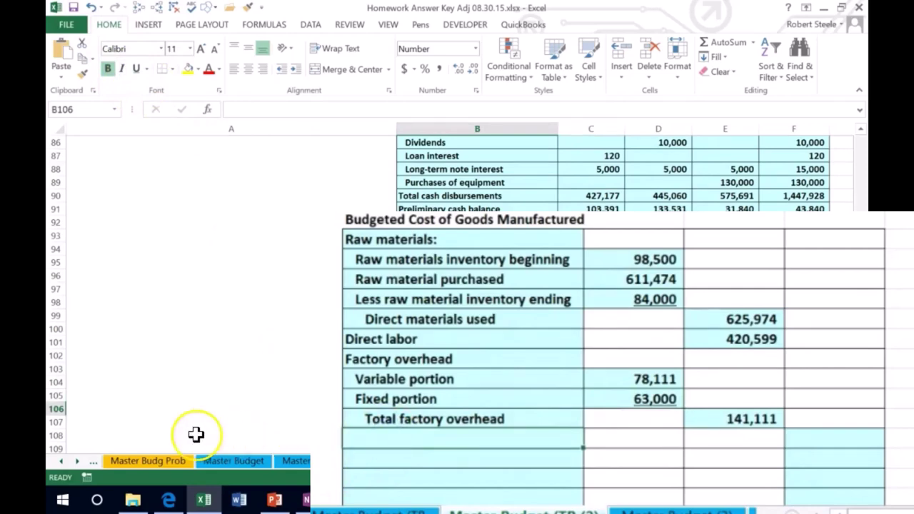
{"action": "type", "text": "Total manufacturing costs"}
{"action": "key", "text": "Tab"}
{"action": "key", "text": "Tab"}
{"action": "key", "text": "Tab"}
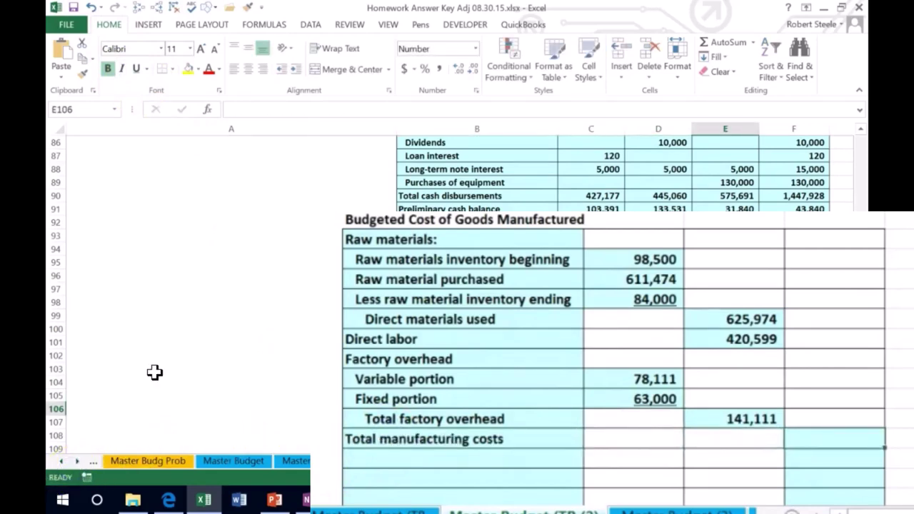
{"action": "scroll", "coordinate": [298, 304], "scroll_direction": "down", "scroll_amount": 3}
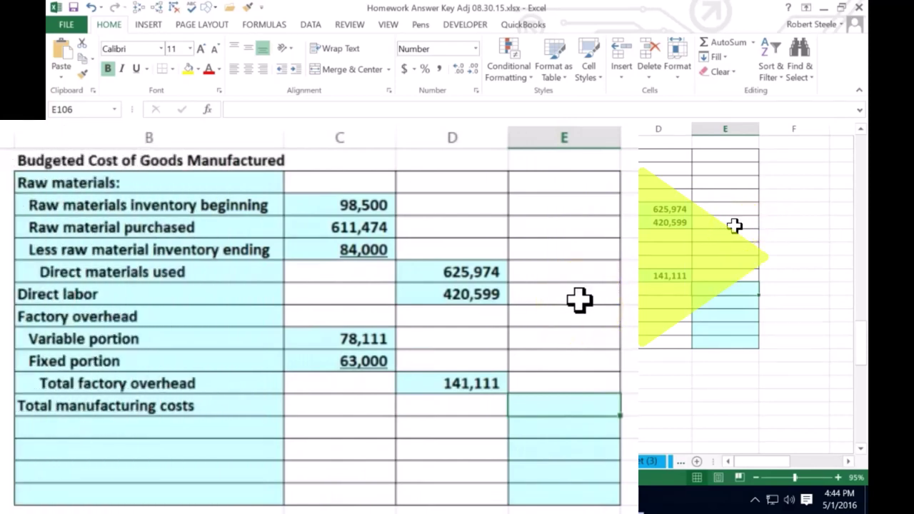
{"action": "type", "text": "=sum"}
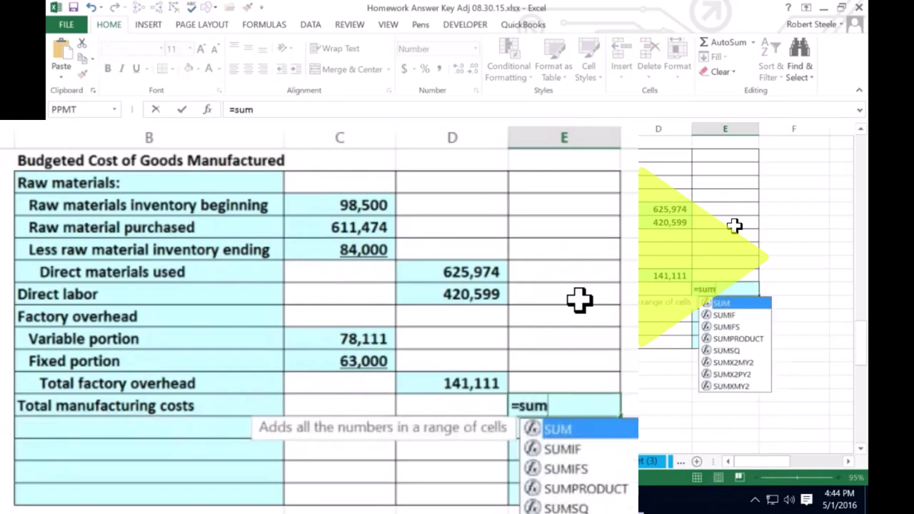
{"action": "type", "text": "("}
{"action": "left_click", "coordinate": [473, 271]}
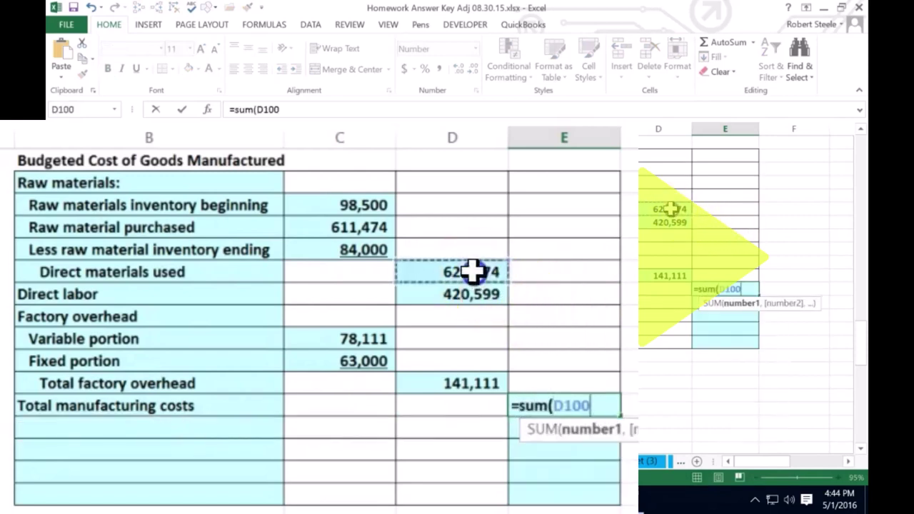
{"action": "left_click_drag", "start_coordinate": [472, 271], "coordinate": [473, 384]}
{"action": "key", "text": "Return"}
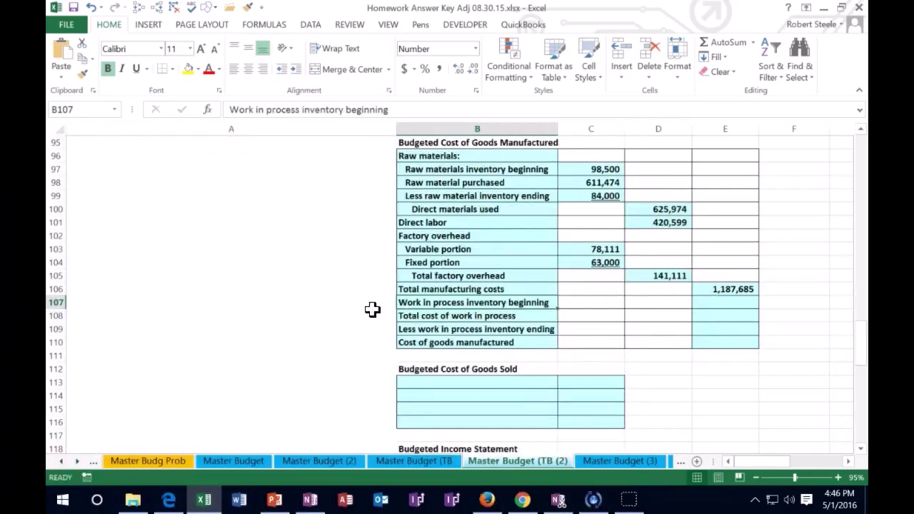
Check the 6/30 balance sheet's asset section for the beginning work in process inventory needed in E107.
{"action": "key", "text": "Right"}
{"action": "key", "text": "Right"}
{"action": "key", "text": "Right"}
{"action": "scroll", "coordinate": [235, 359], "scroll_direction": "up", "scroll_amount": 6}
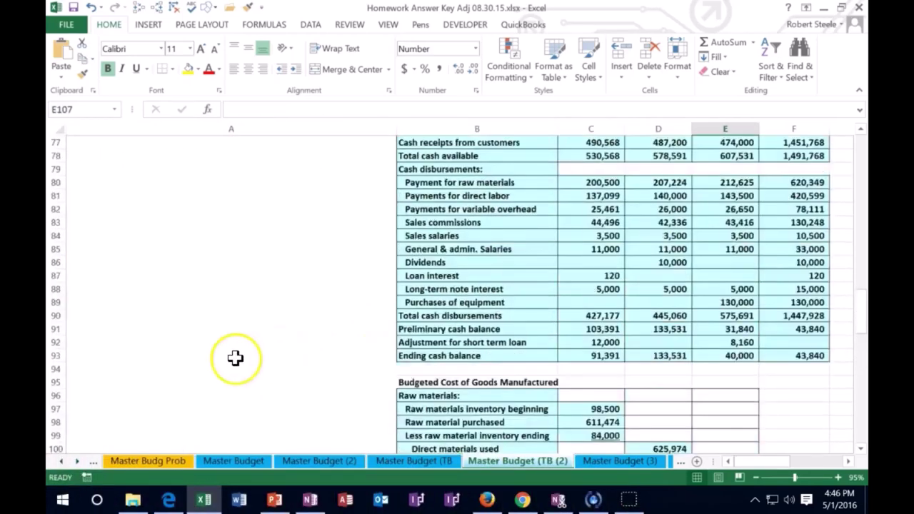
{"action": "scroll", "coordinate": [264, 347], "scroll_direction": "up", "scroll_amount": 20}
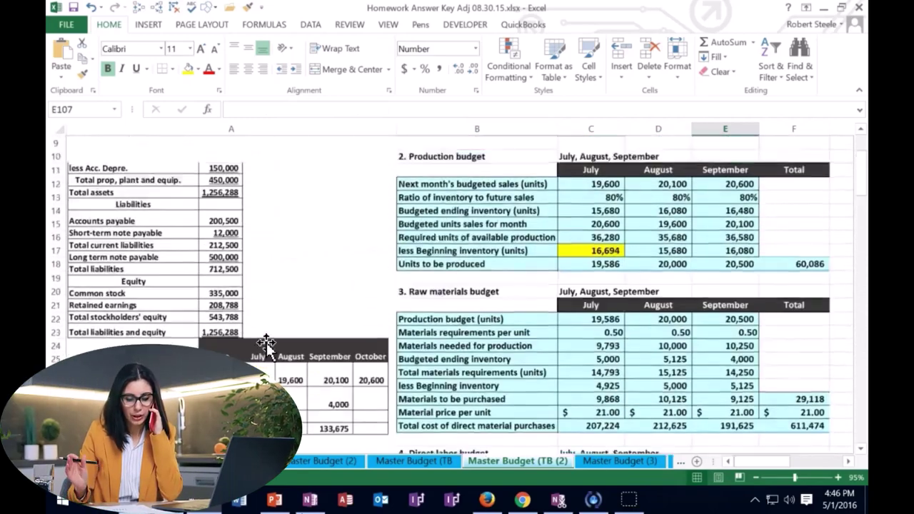
{"action": "scroll", "coordinate": [265, 347], "scroll_direction": "up", "scroll_amount": 3}
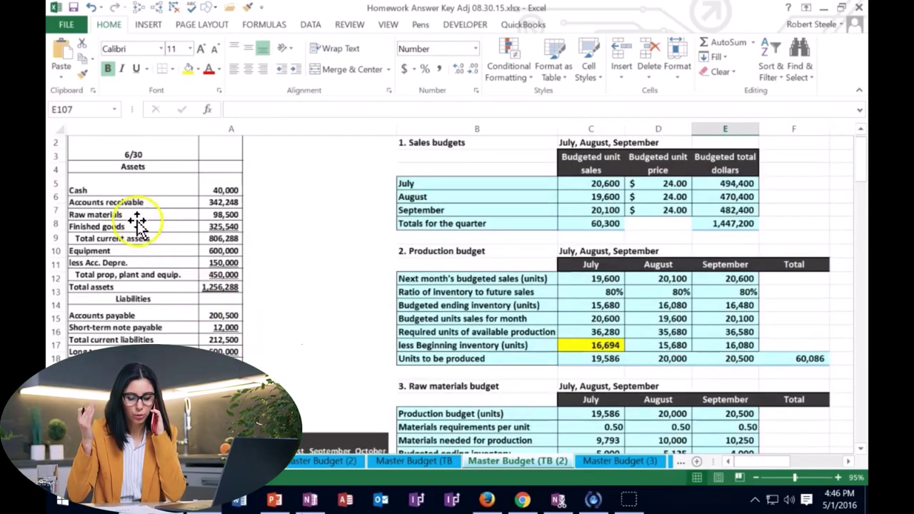